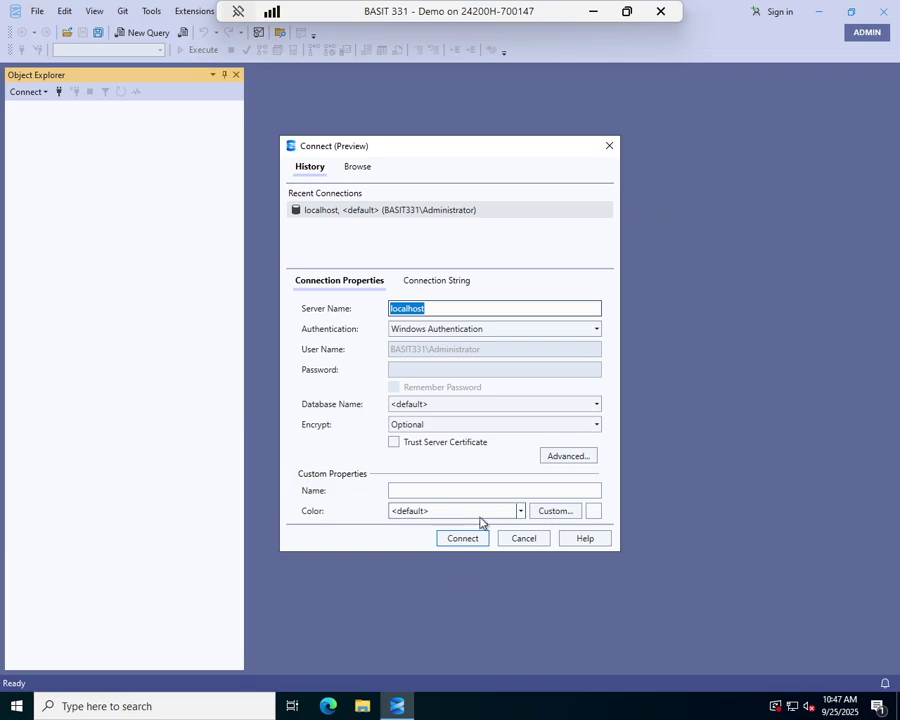
# Connect to the localhost server with Windows Authentication and expand its Databases and System Databases folders.
pyautogui.click(465, 542)
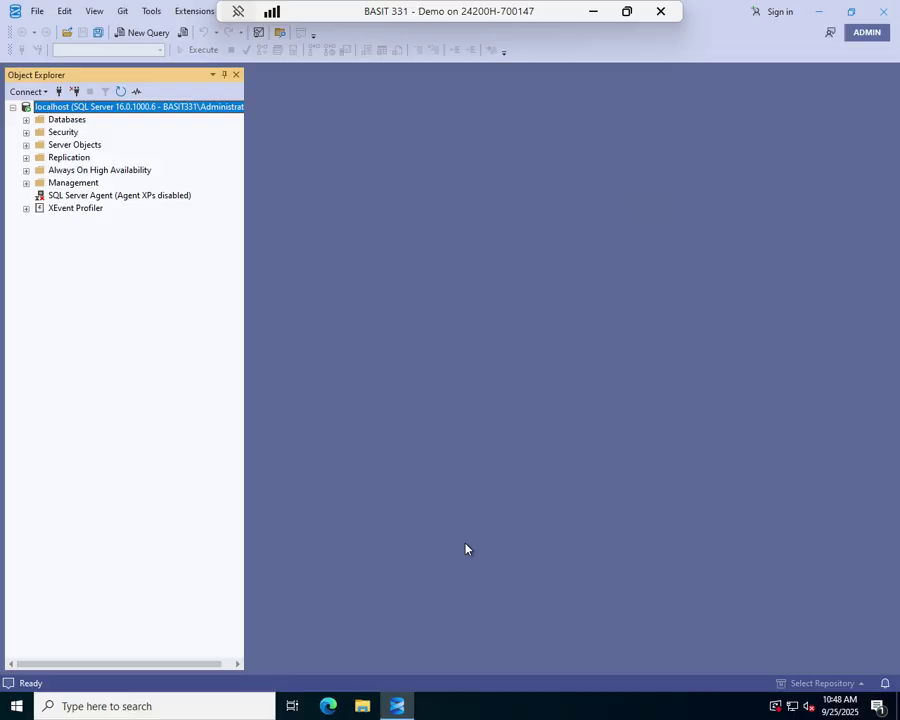
pyautogui.click(26, 119)
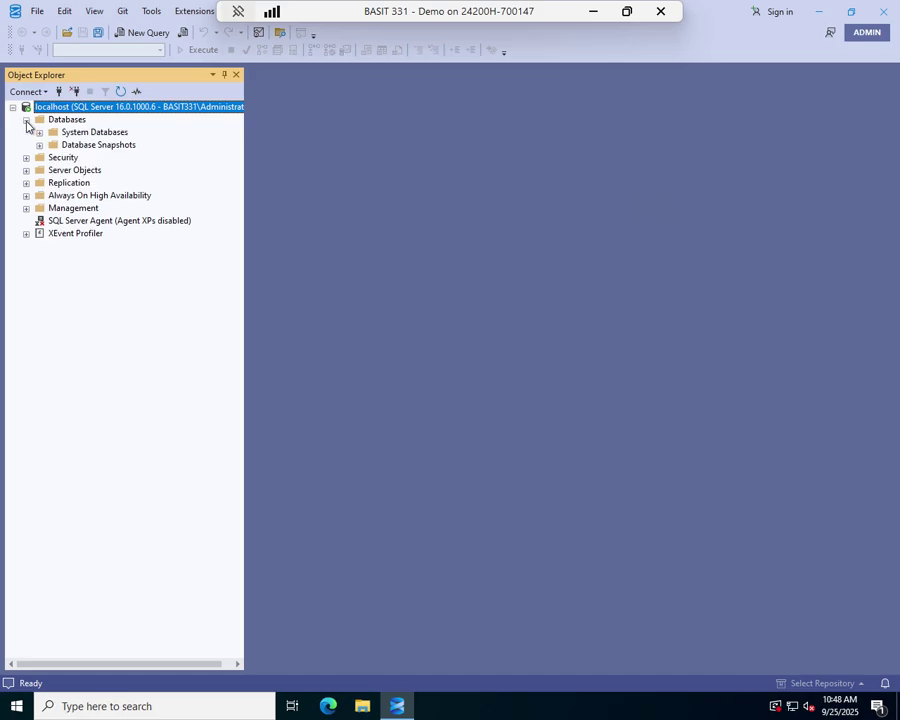
pyautogui.click(39, 132)
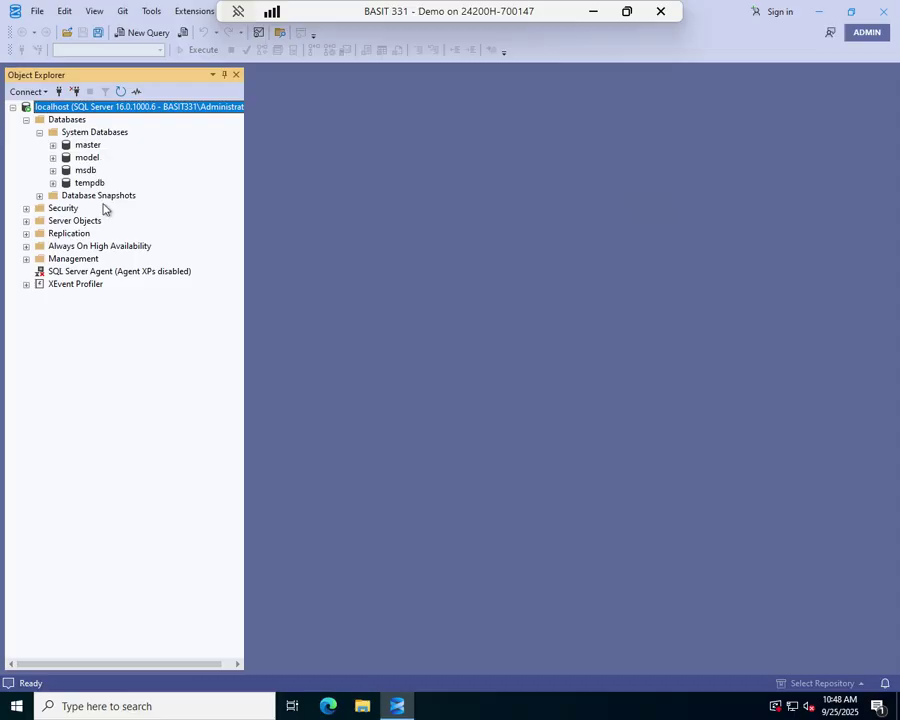
# Start a new database on the server and name it SampleDB.
pyautogui.click(74, 121)
pyautogui.rightClick(74, 121)
pyautogui.click(136, 132)
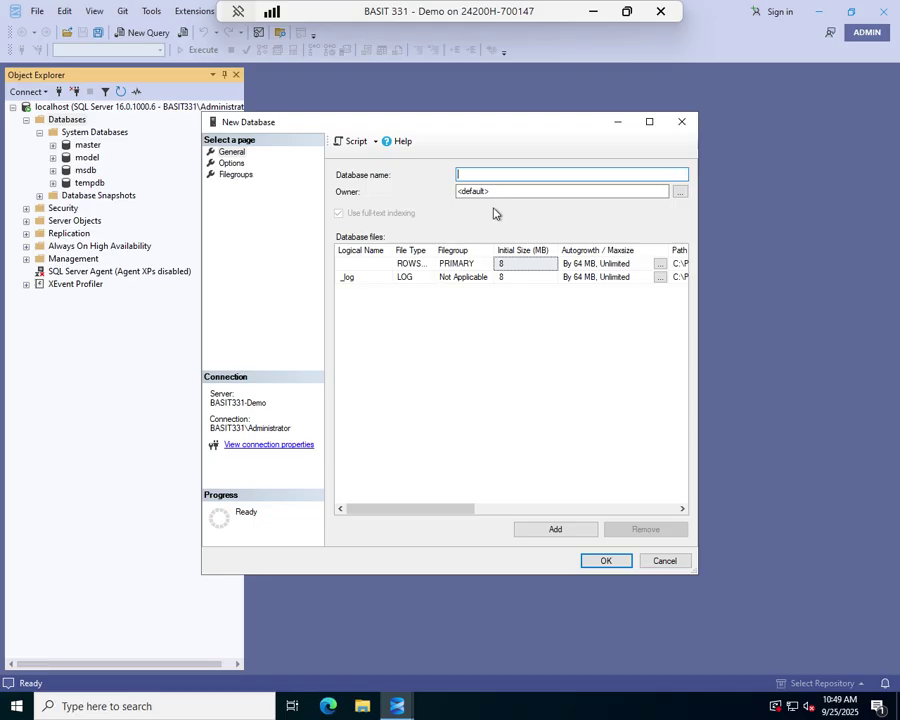
pyautogui.write('SampleDB')
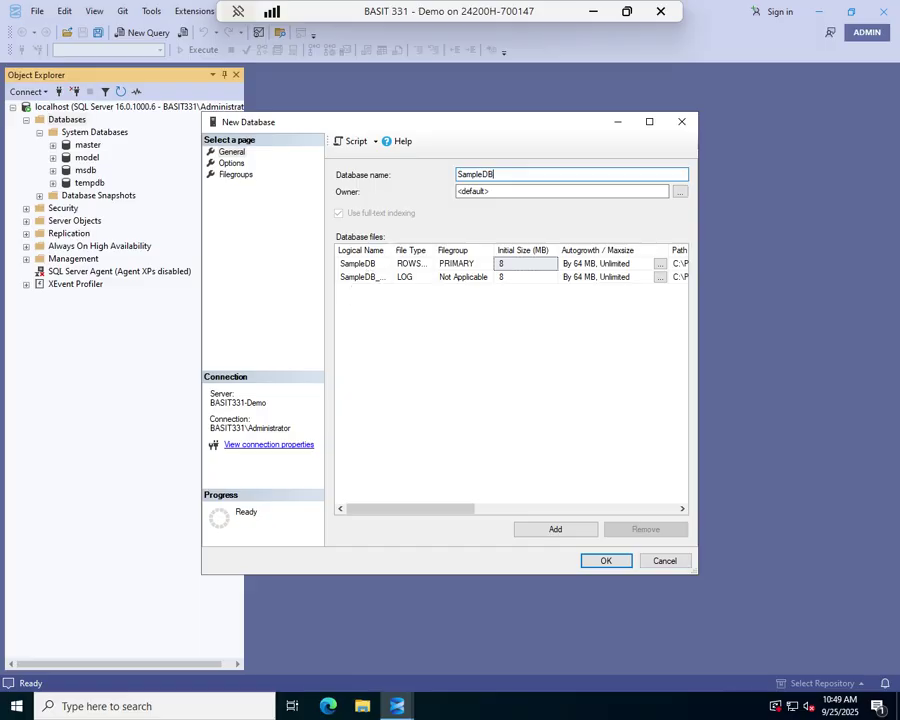
# Examine the autogrowth options and storage folder of SampleDB's primary data file without changing them.
pyautogui.moveTo(394, 250); pyautogui.dragTo(431, 250)
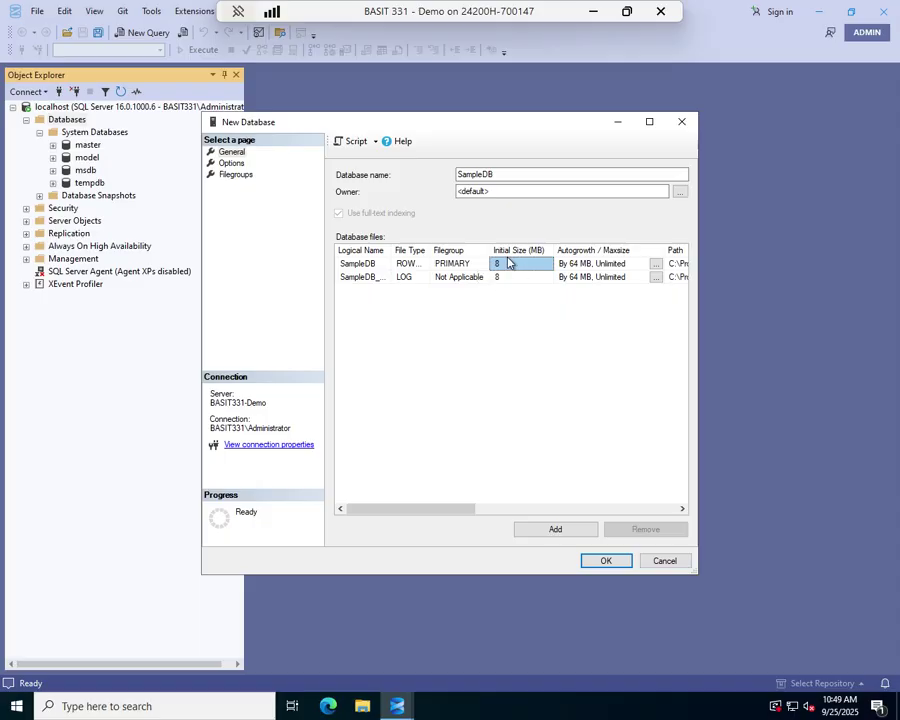
pyautogui.moveTo(408, 516); pyautogui.dragTo(450, 514)
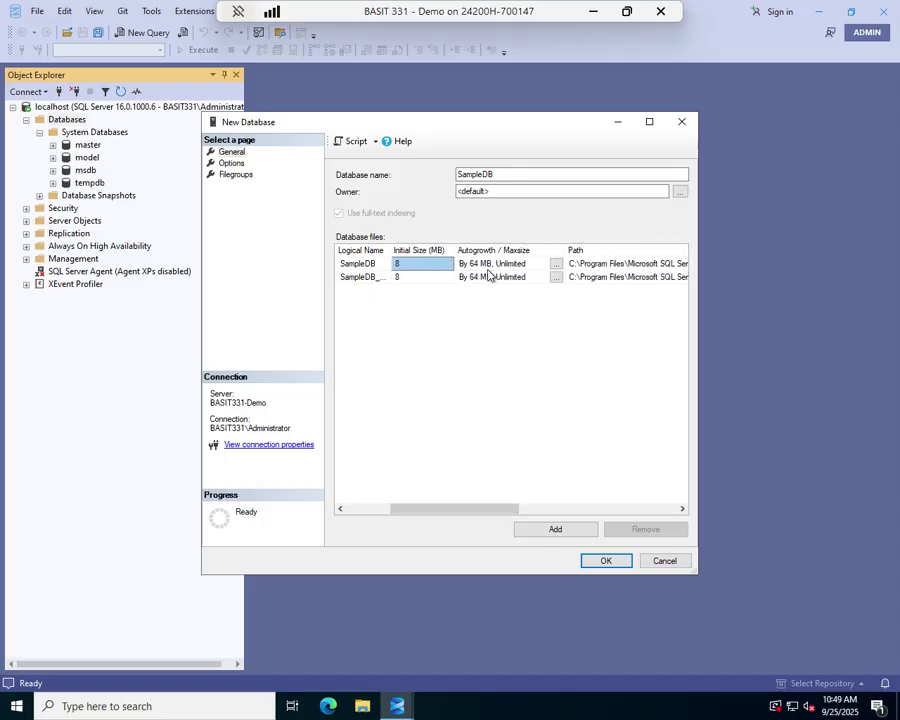
pyautogui.click(556, 268)
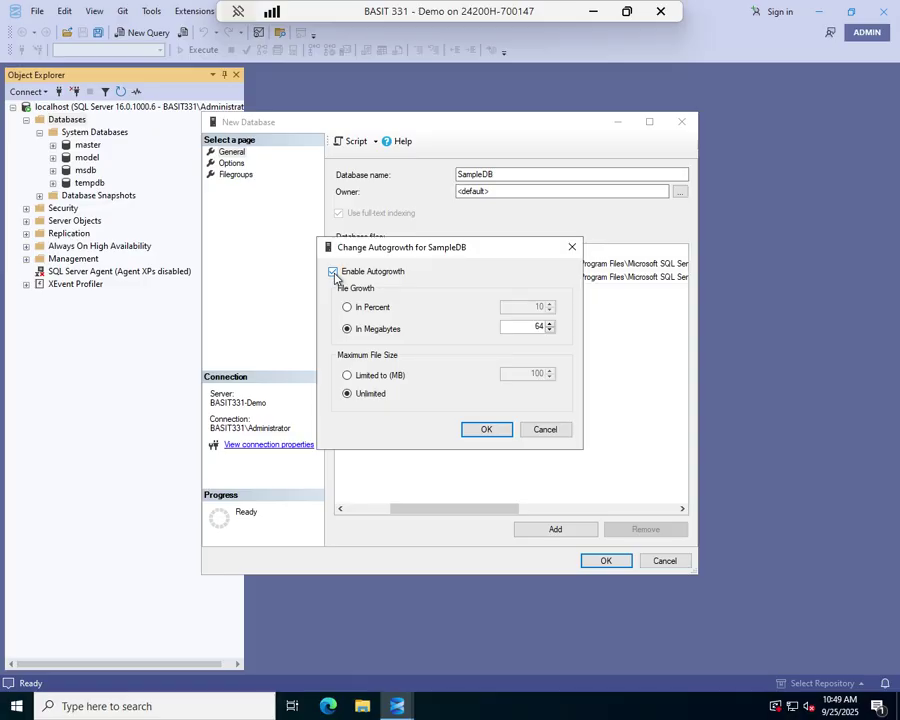
pyautogui.click(488, 431)
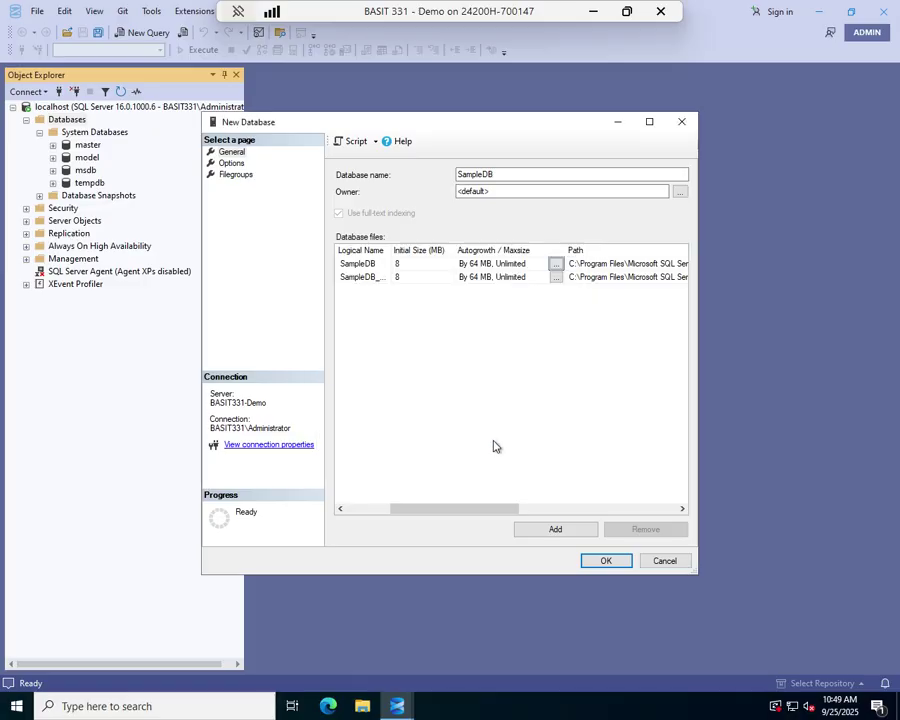
pyautogui.moveTo(470, 509); pyautogui.dragTo(601, 510)
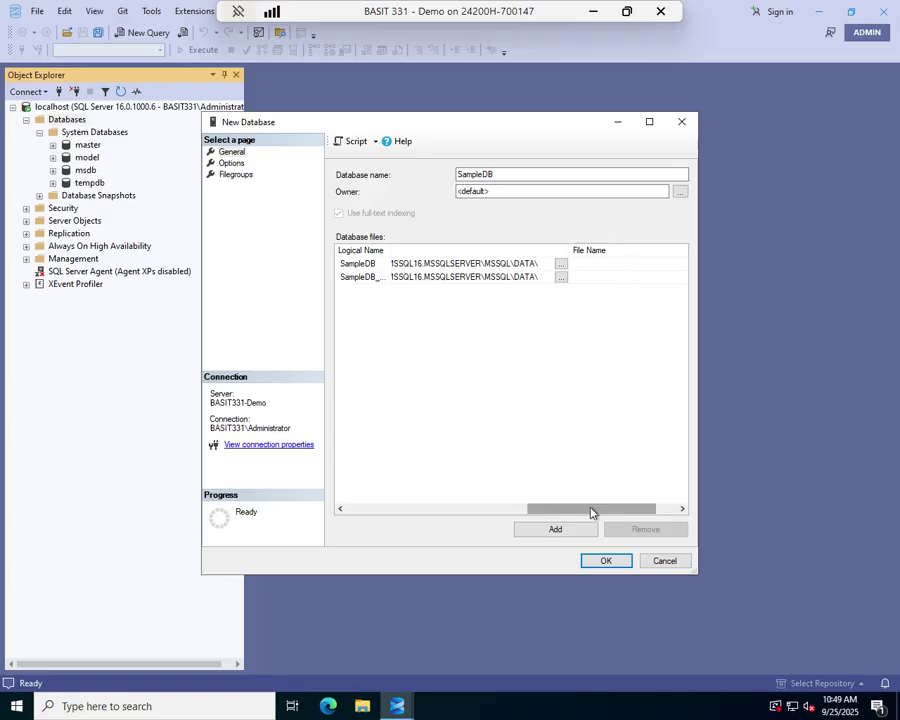
pyautogui.click(562, 264)
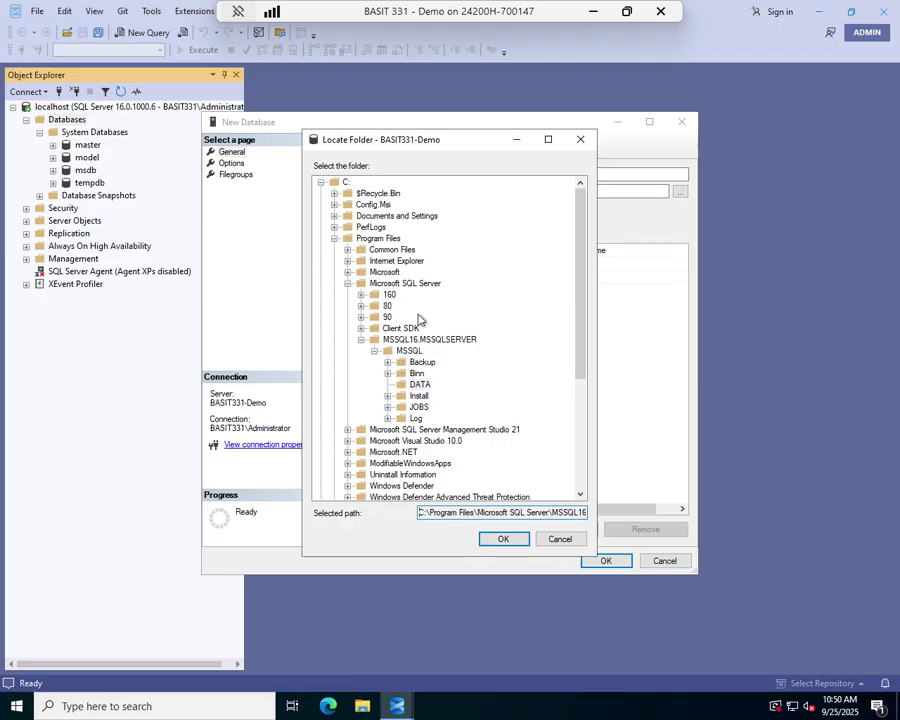
pyautogui.click(561, 542)
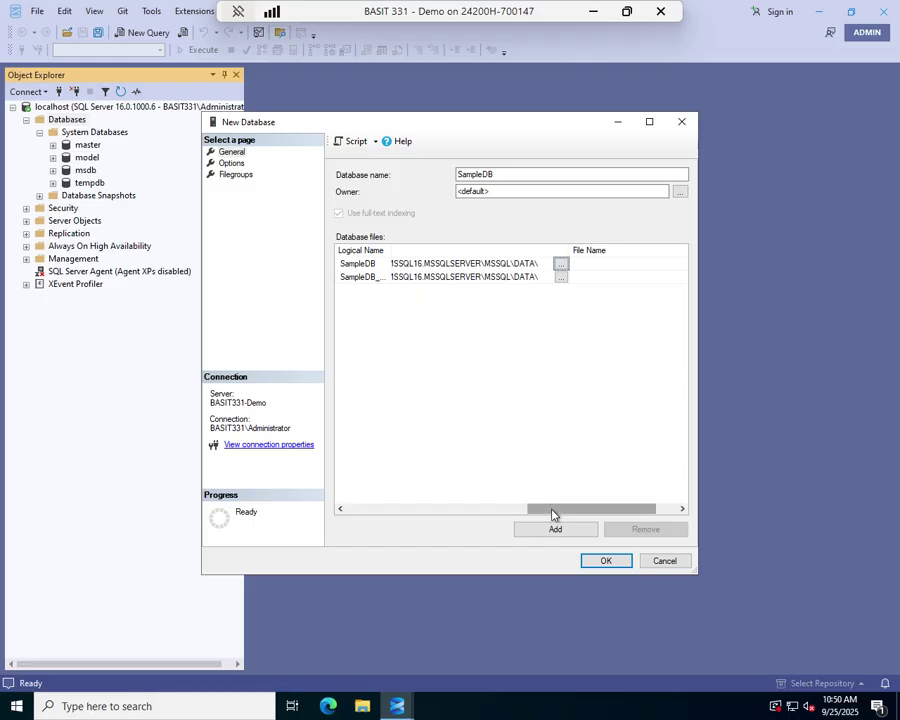
pyautogui.moveTo(552, 512); pyautogui.dragTo(358, 513)
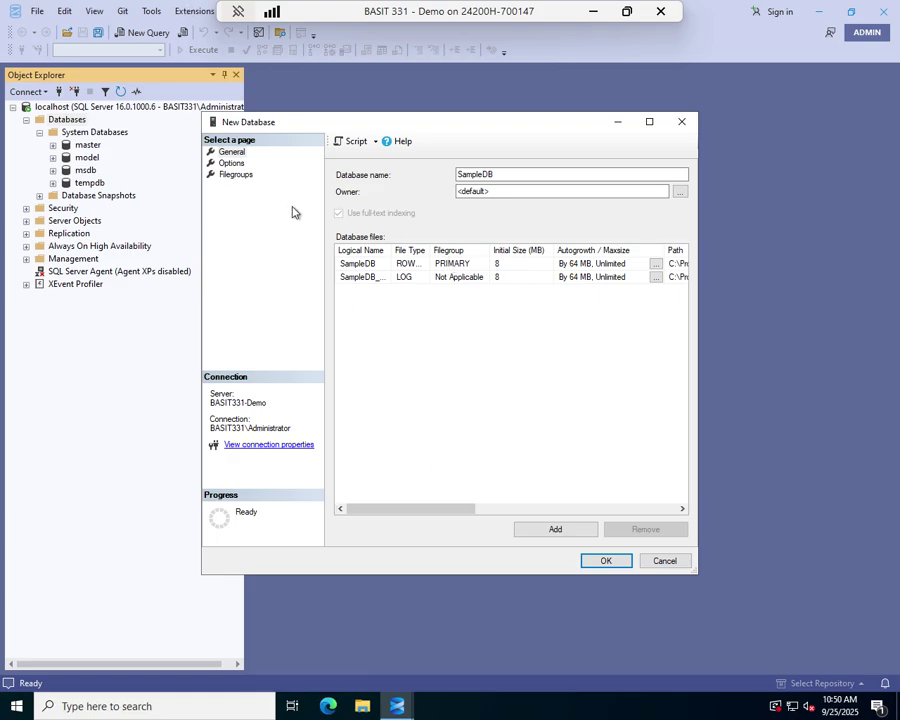
# Add a rows filegroup named Archive to the new database and check its option columns.
pyautogui.click(236, 175)
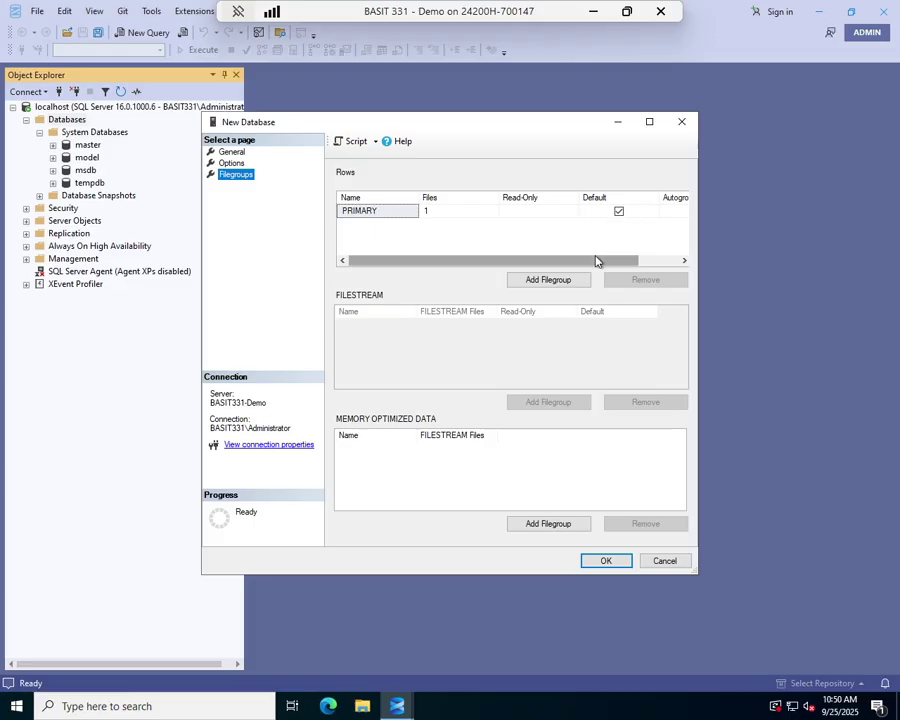
pyautogui.moveTo(600, 262); pyautogui.dragTo(688, 264)
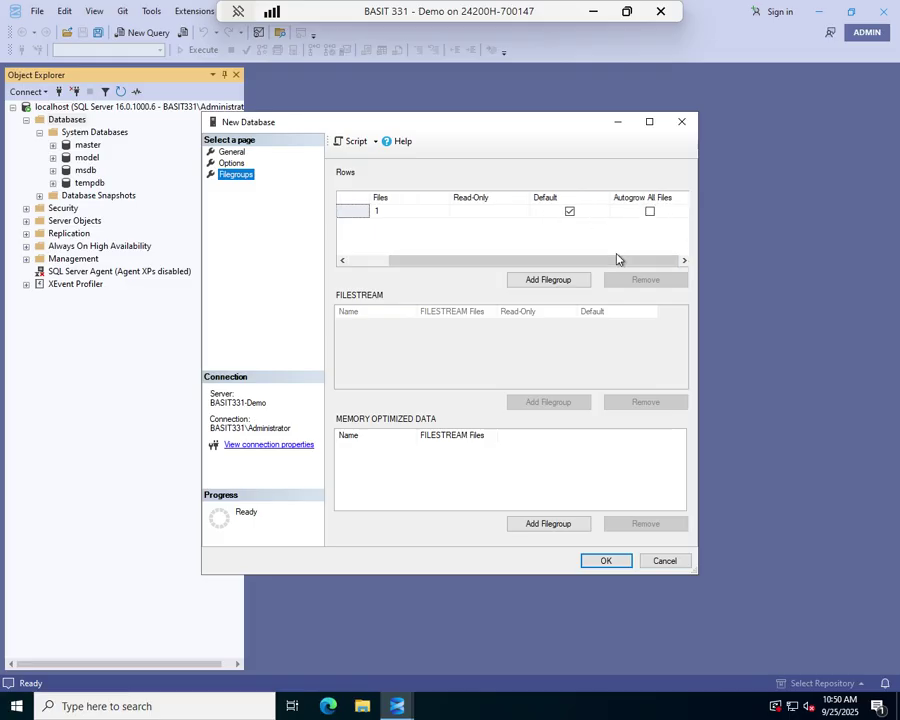
pyautogui.moveTo(614, 262); pyautogui.dragTo(503, 263)
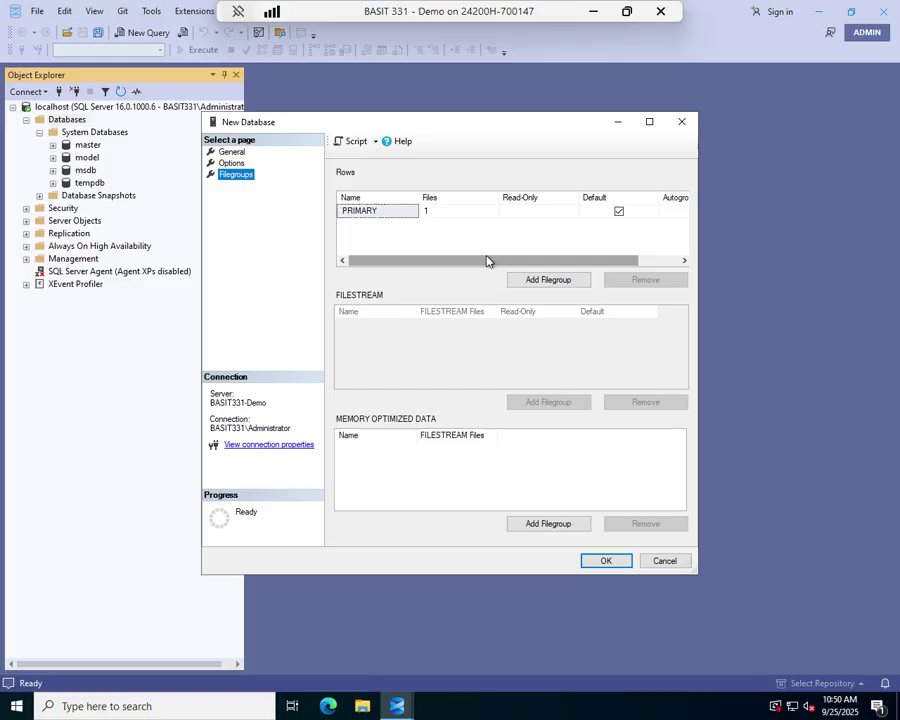
pyautogui.click(545, 285)
pyautogui.click(371, 224)
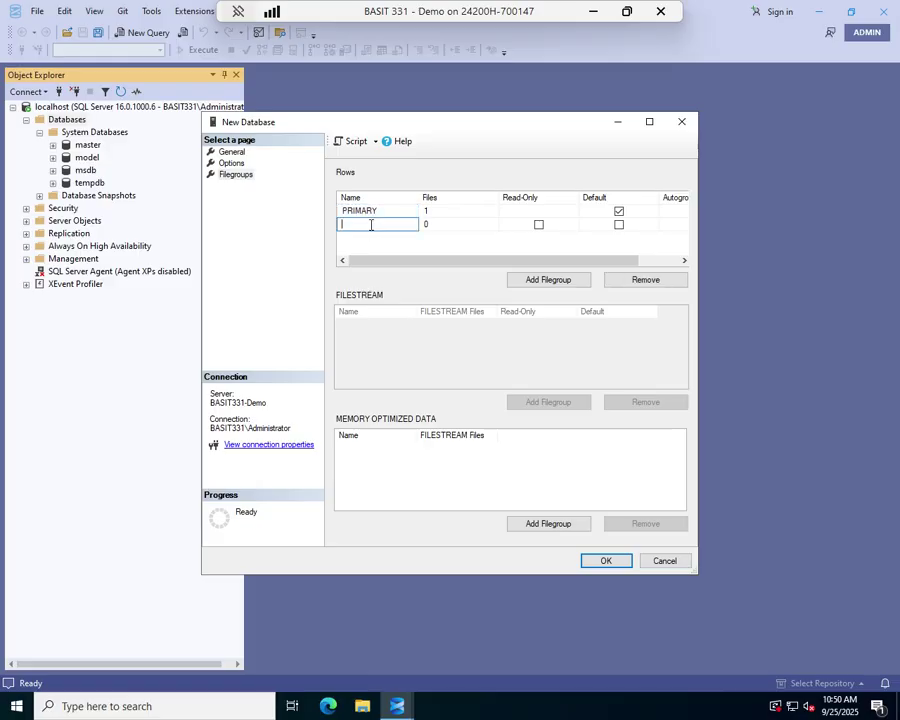
pyautogui.write('Archive')
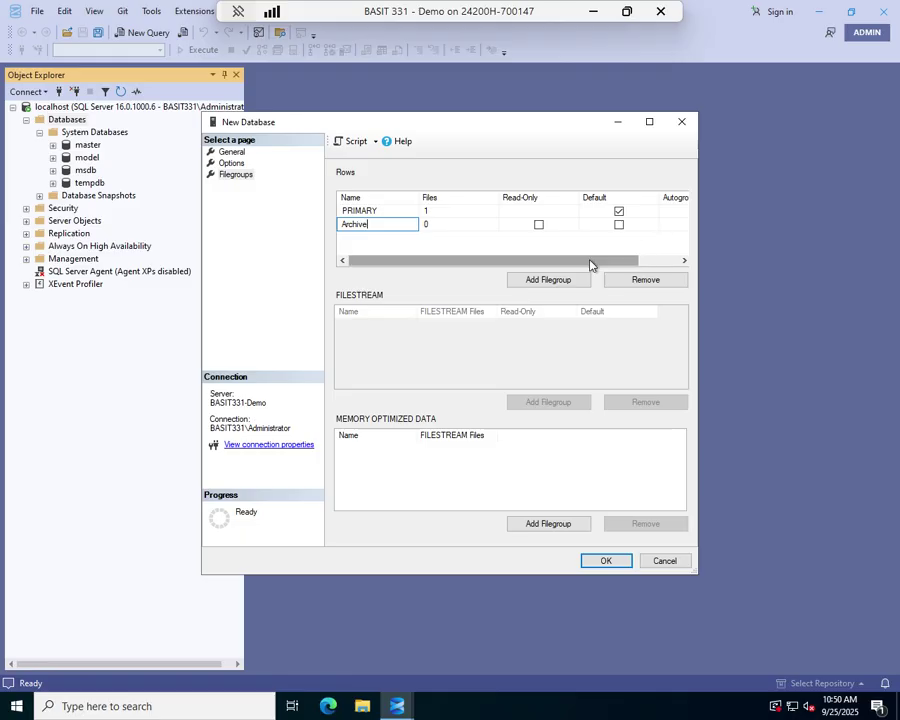
pyautogui.moveTo(591, 262); pyautogui.dragTo(680, 268)
pyautogui.moveTo(557, 264); pyautogui.dragTo(481, 263)
pyautogui.moveTo(432, 261); pyautogui.dragTo(577, 275)
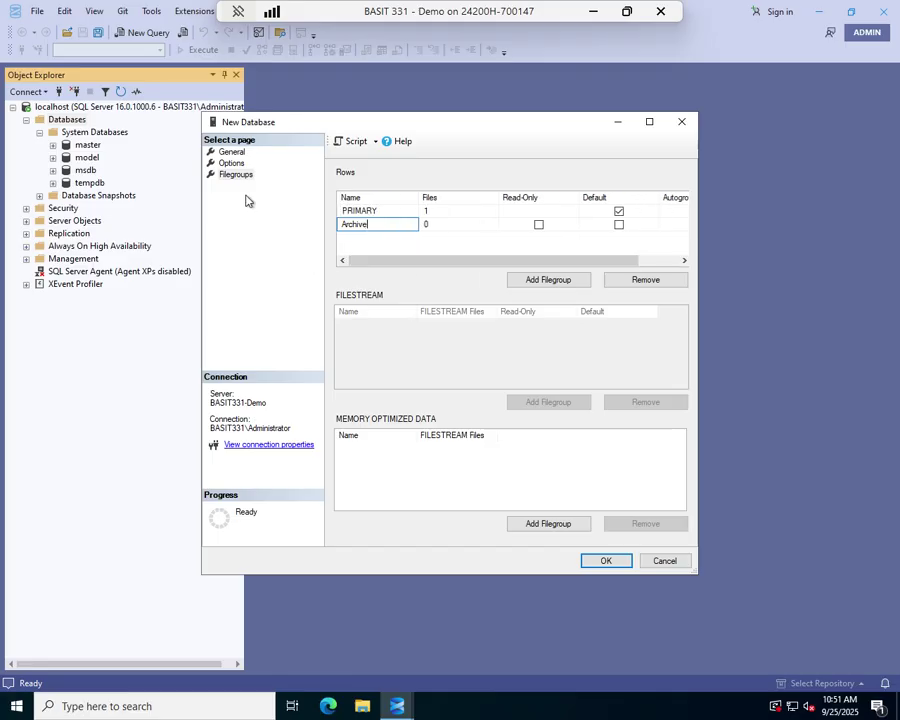
# Add a second data file with the logical name SampleDB2 to the new database's PRIMARY filegroup.
pyautogui.click(224, 152)
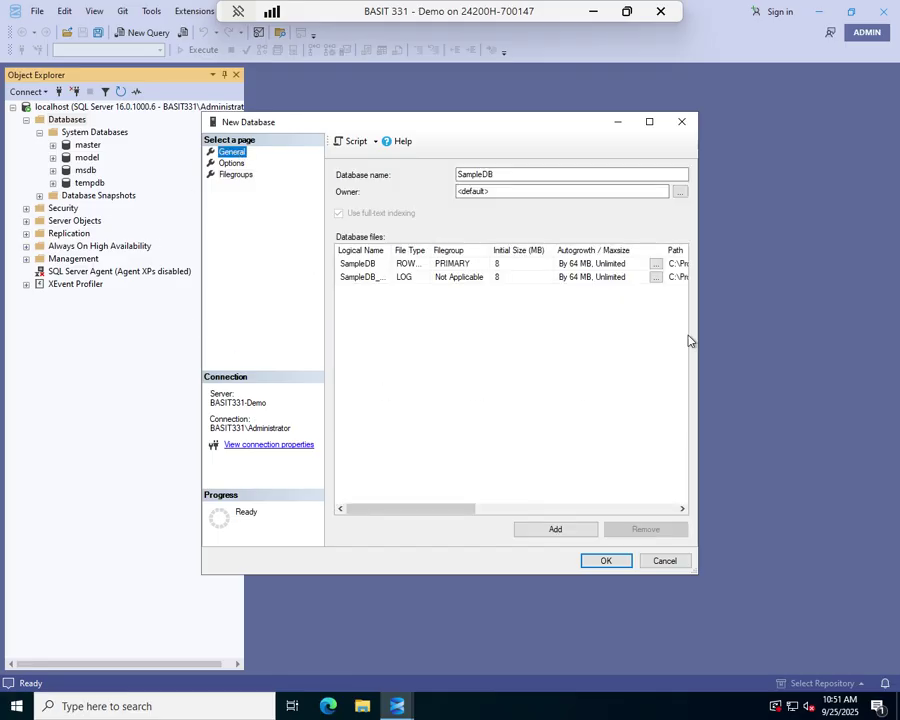
pyautogui.click(556, 530)
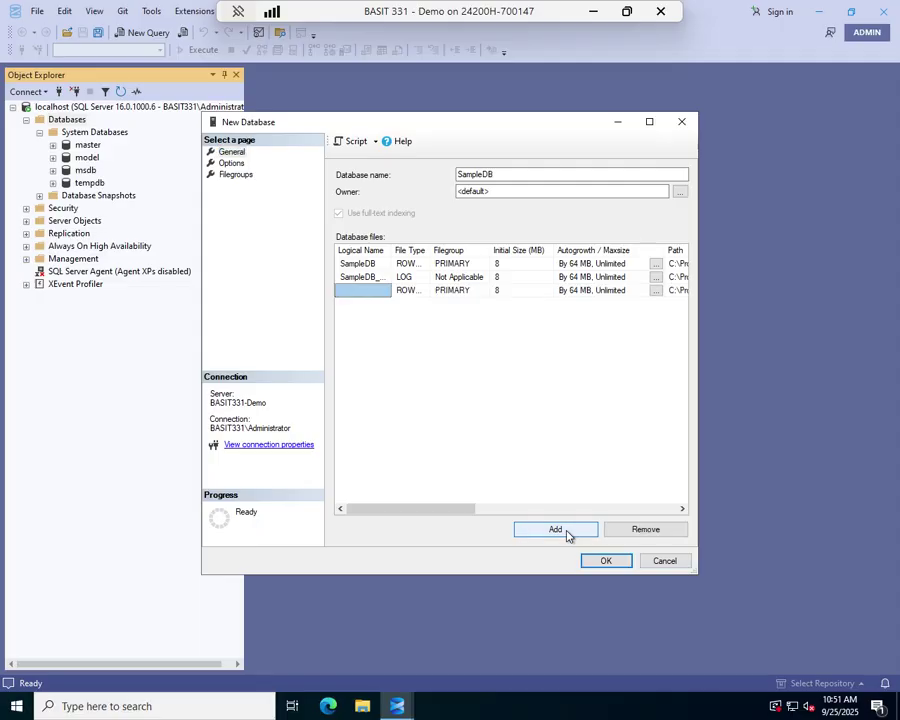
pyautogui.click(363, 291)
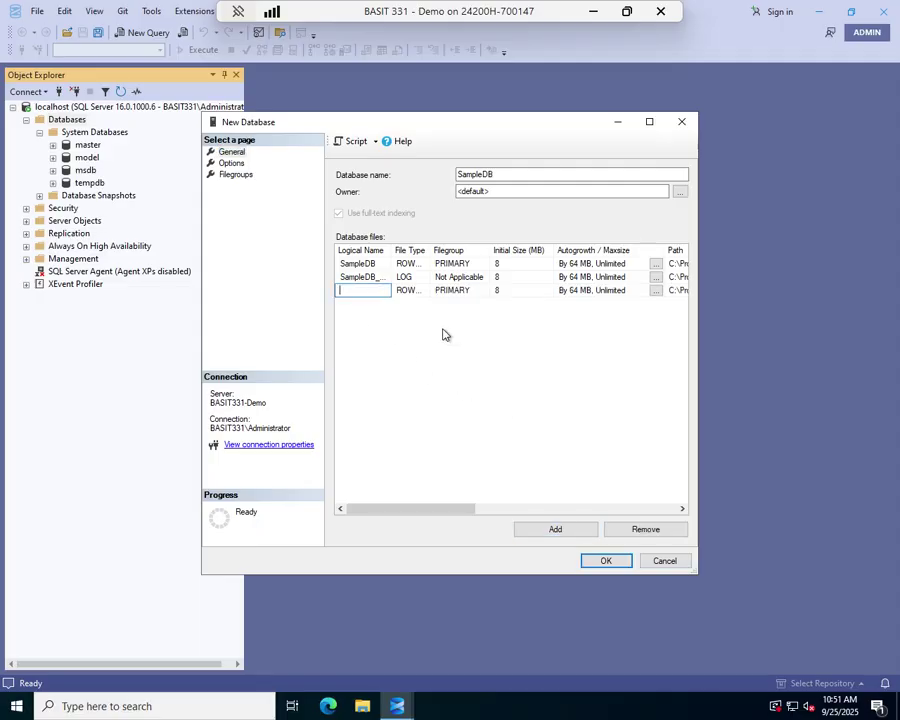
pyautogui.write('SampleDB2')
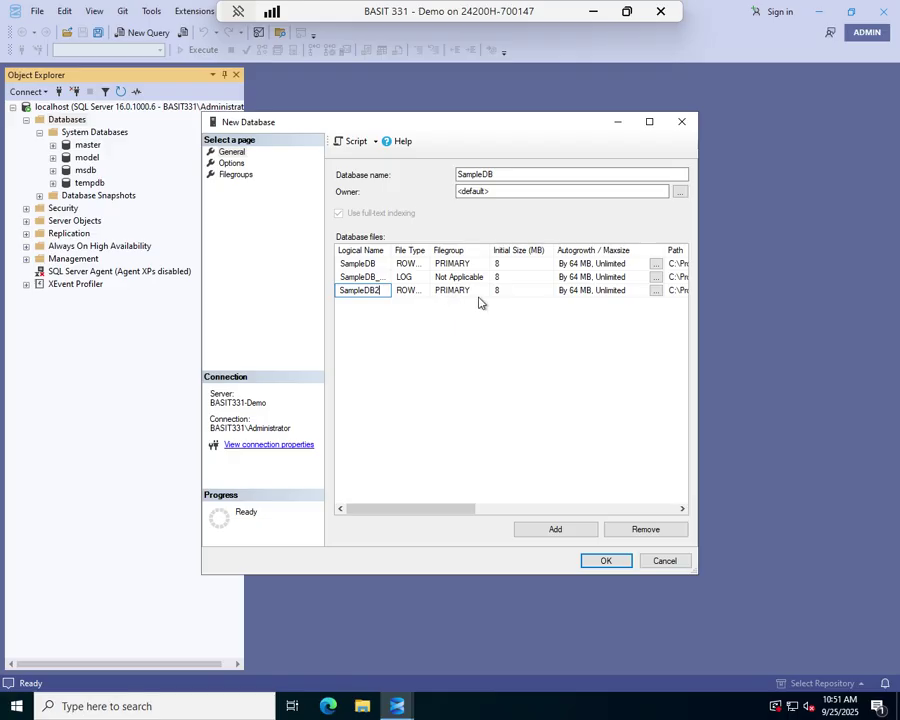
# Add a data file with the logical name Archive1 and assign it to the Archive filegroup.
pyautogui.click(553, 531)
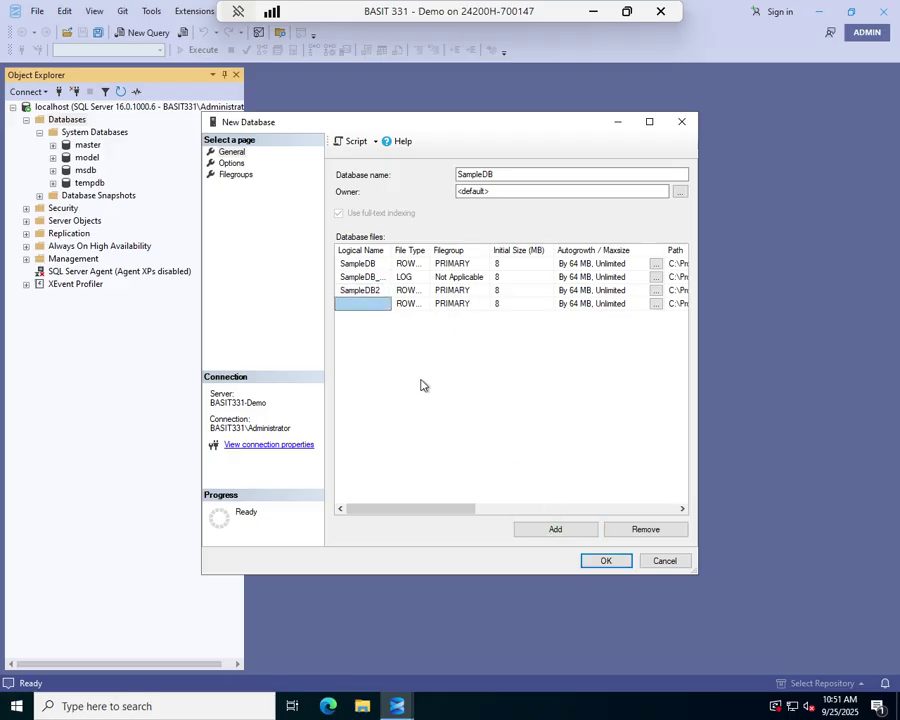
pyautogui.click(355, 305)
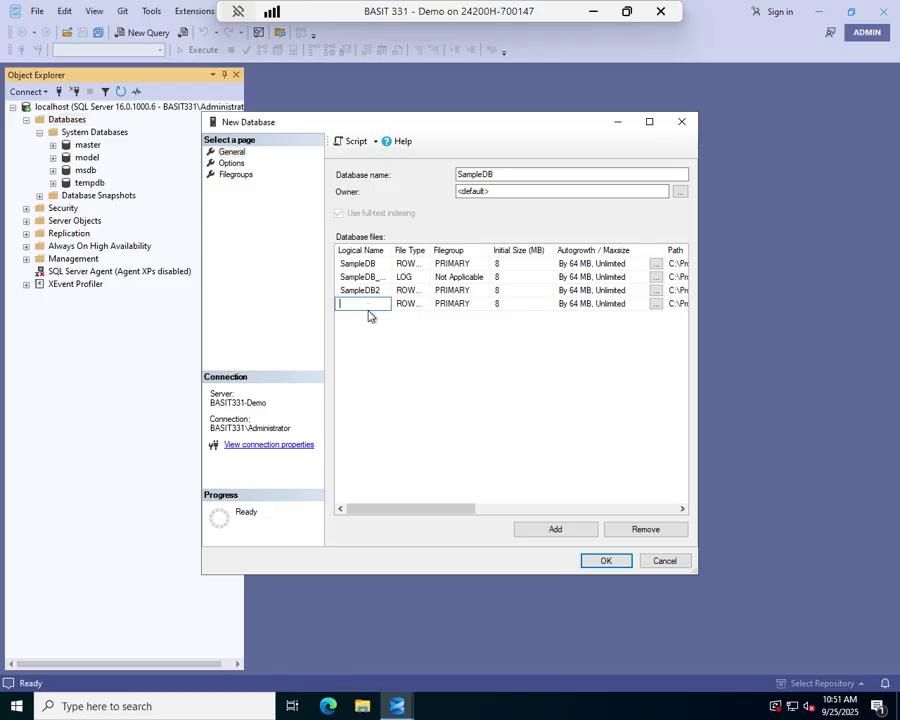
pyautogui.write('Archive 1')
pyautogui.press('BackSpace')
pyautogui.press('BackSpace')
pyautogui.write('1')
pyautogui.click(468, 305)
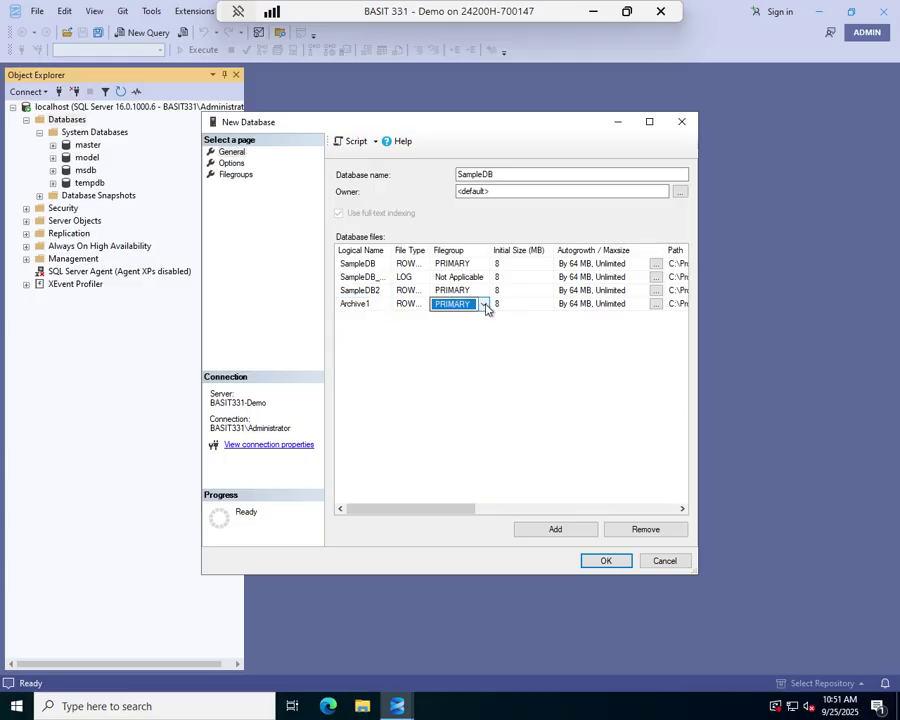
pyautogui.click(484, 304)
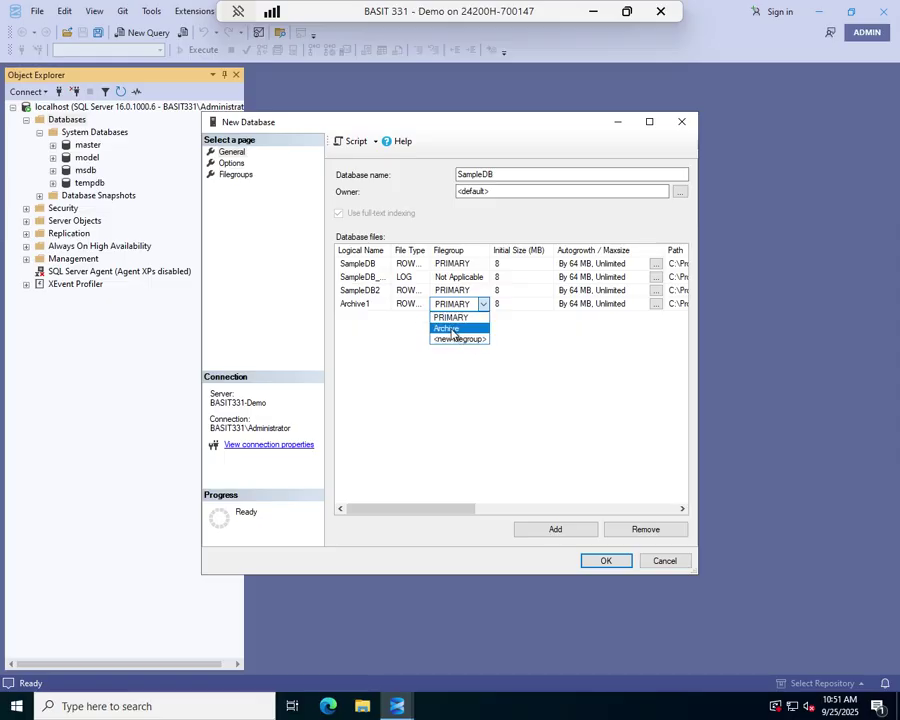
pyautogui.click(452, 328)
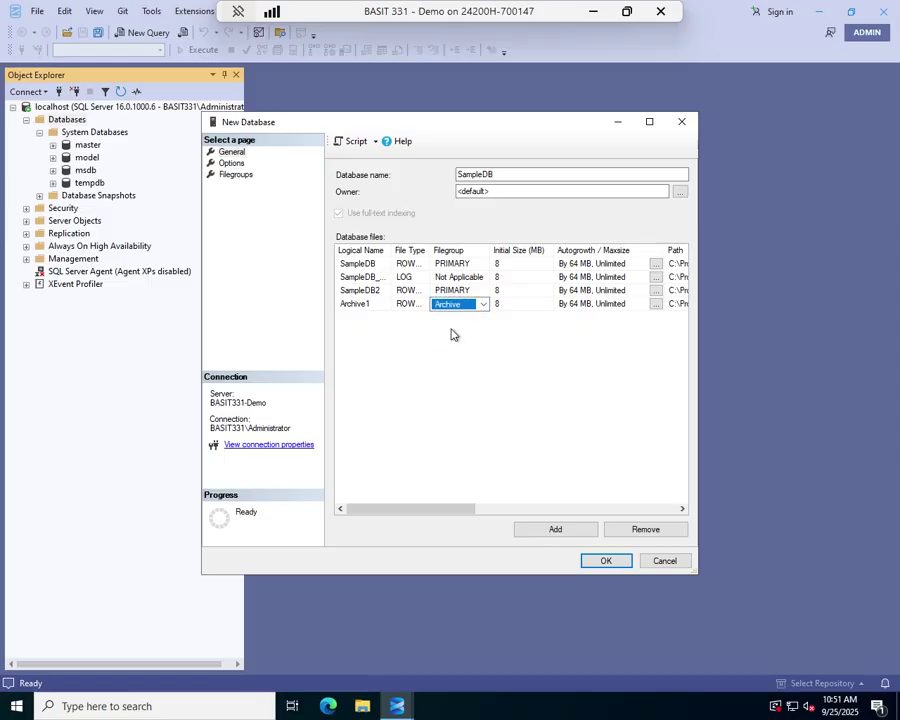
# Add another data file with the logical name Archive2 and assign it to the Archive filegroup.
pyautogui.click(544, 530)
pyautogui.click(373, 322)
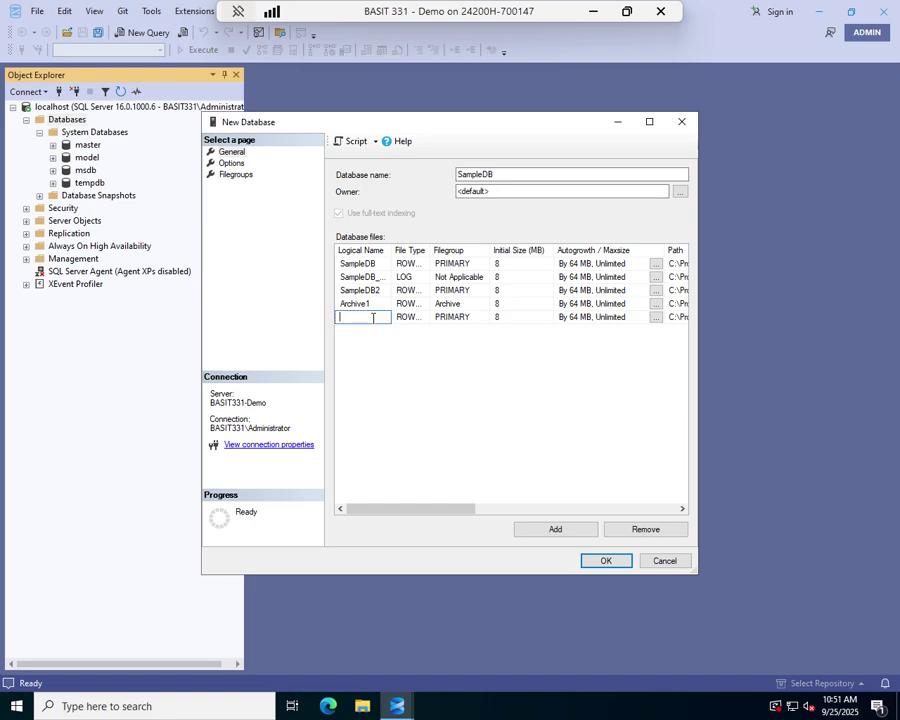
pyautogui.write('Archive2')
pyautogui.click(479, 316)
pyautogui.click(483, 317)
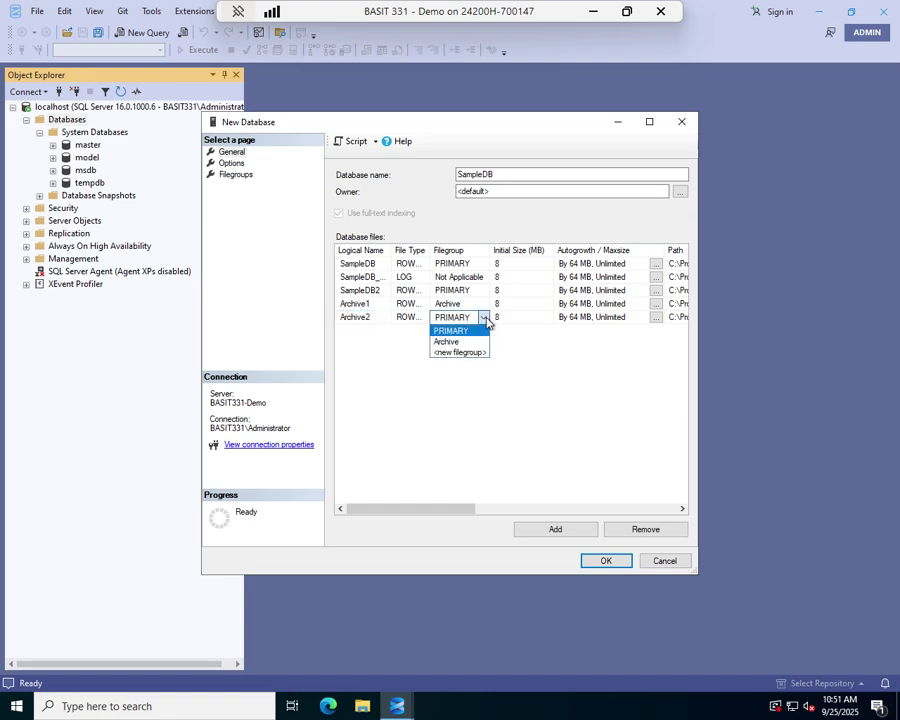
pyautogui.click(460, 343)
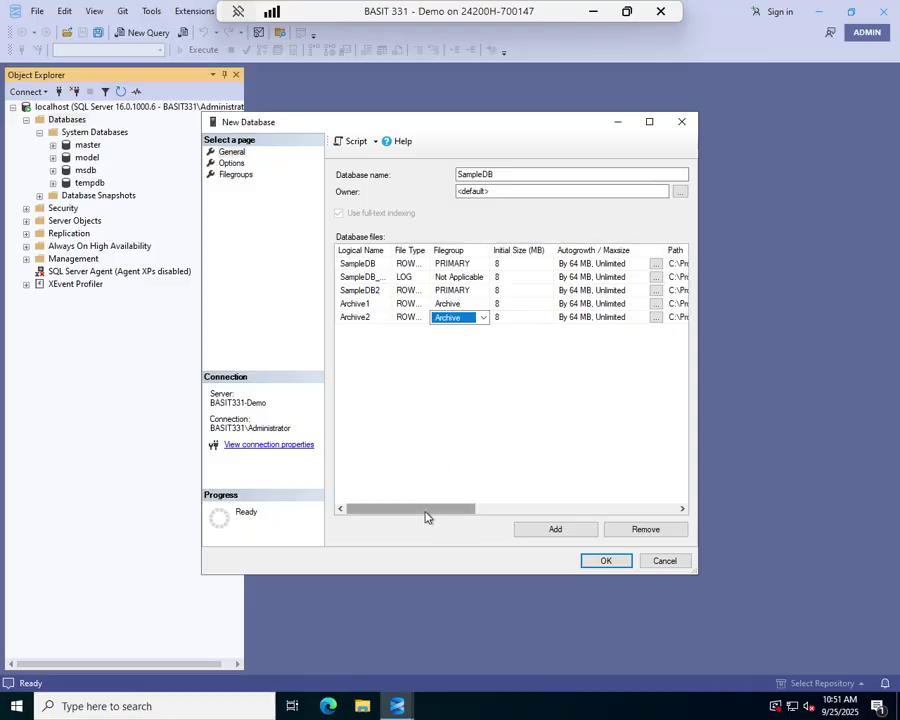
# Review the size, growth and path settings of all database files, and the number of files per filegroup.
pyautogui.moveTo(426, 516); pyautogui.dragTo(462, 514)
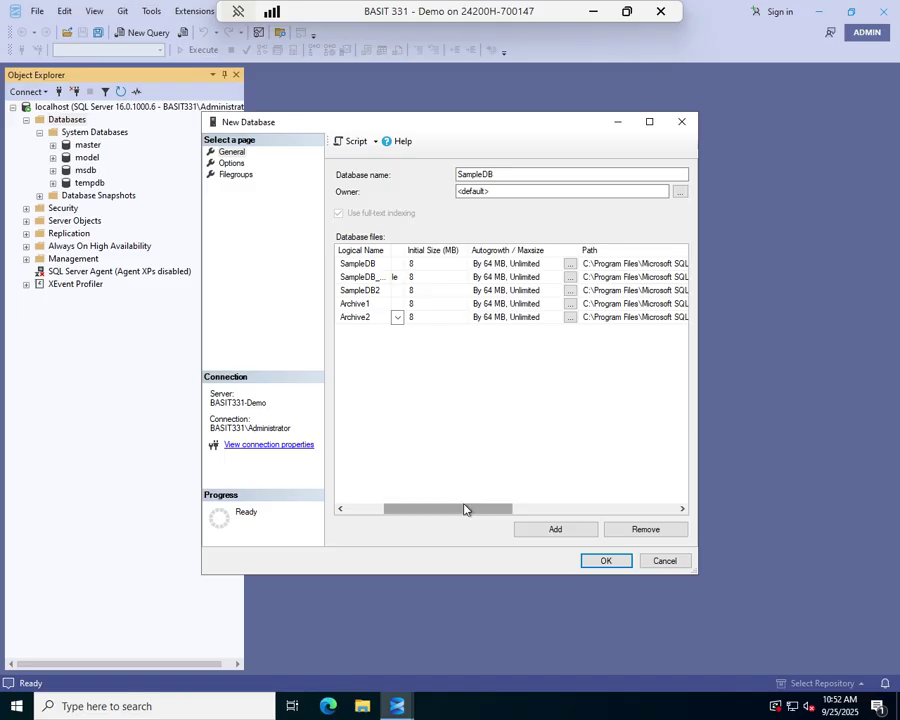
pyautogui.moveTo(462, 510); pyautogui.dragTo(602, 528)
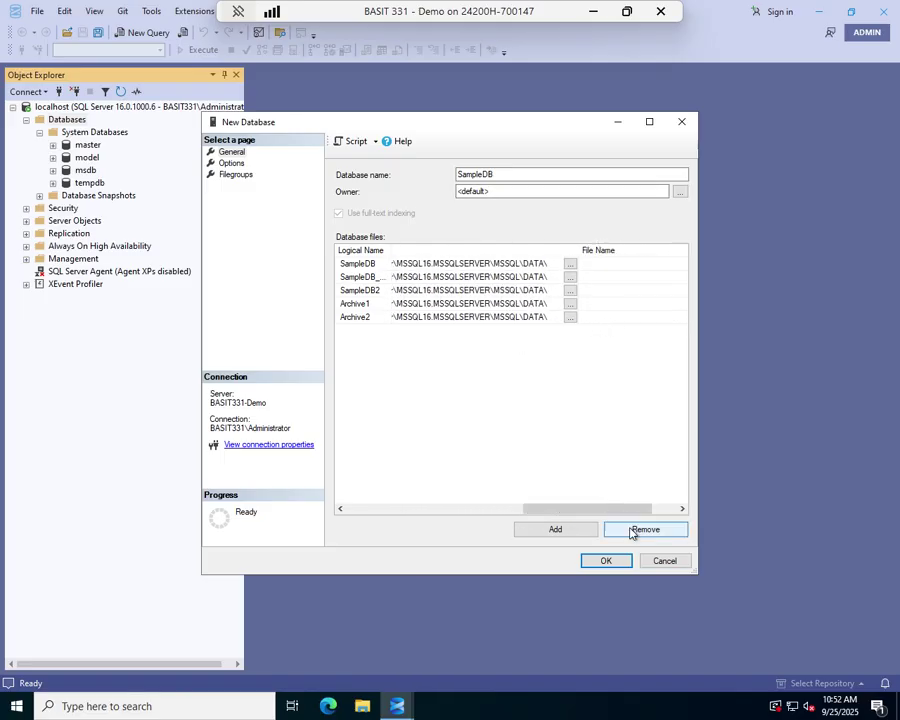
pyautogui.moveTo(635, 510); pyautogui.dragTo(410, 506)
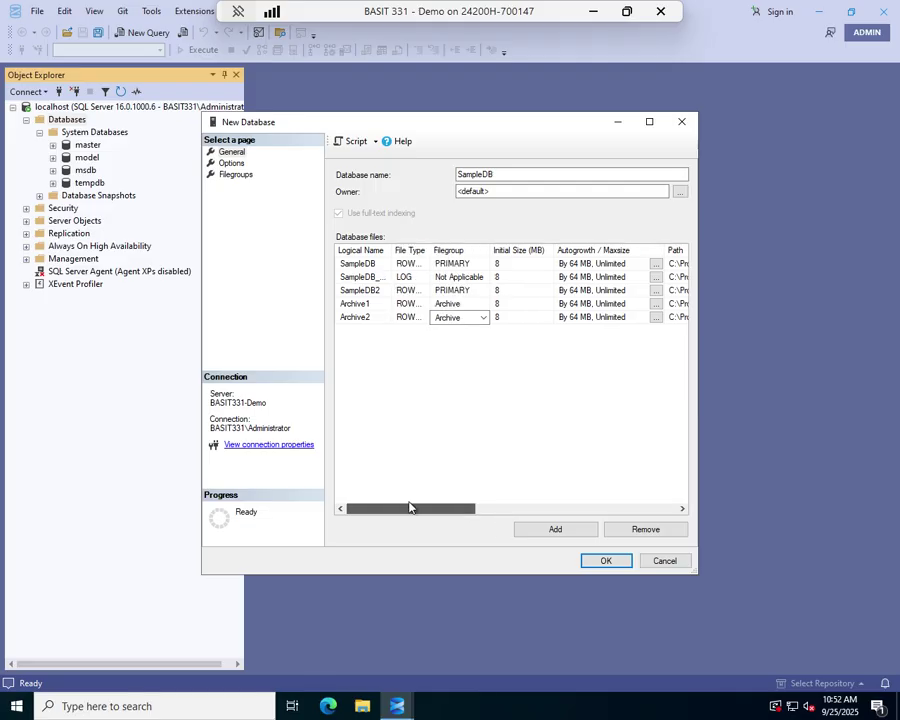
pyautogui.click(243, 178)
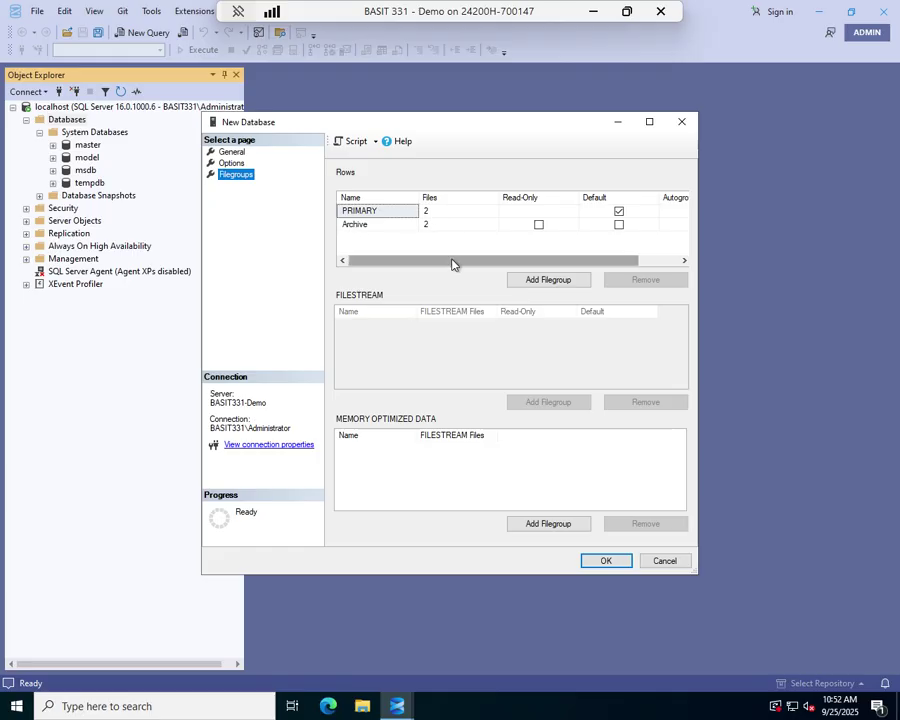
# Enable Autogrow All Files for the PRIMARY and Archive filegroups and create the SampleDB database.
pyautogui.moveTo(452, 264); pyautogui.dragTo(508, 261)
pyautogui.click(650, 212)
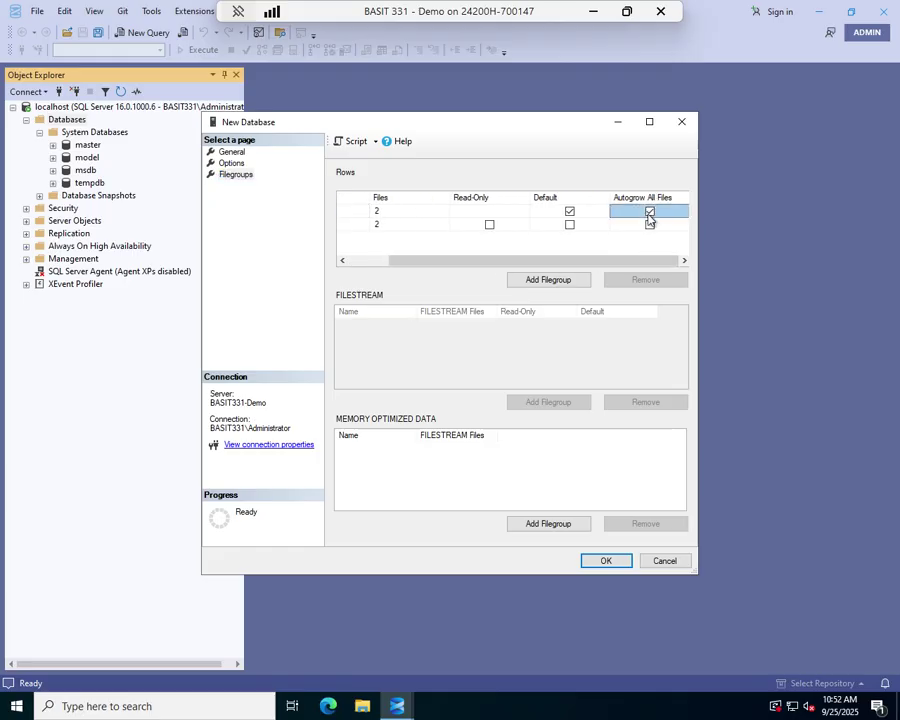
pyautogui.click(650, 223)
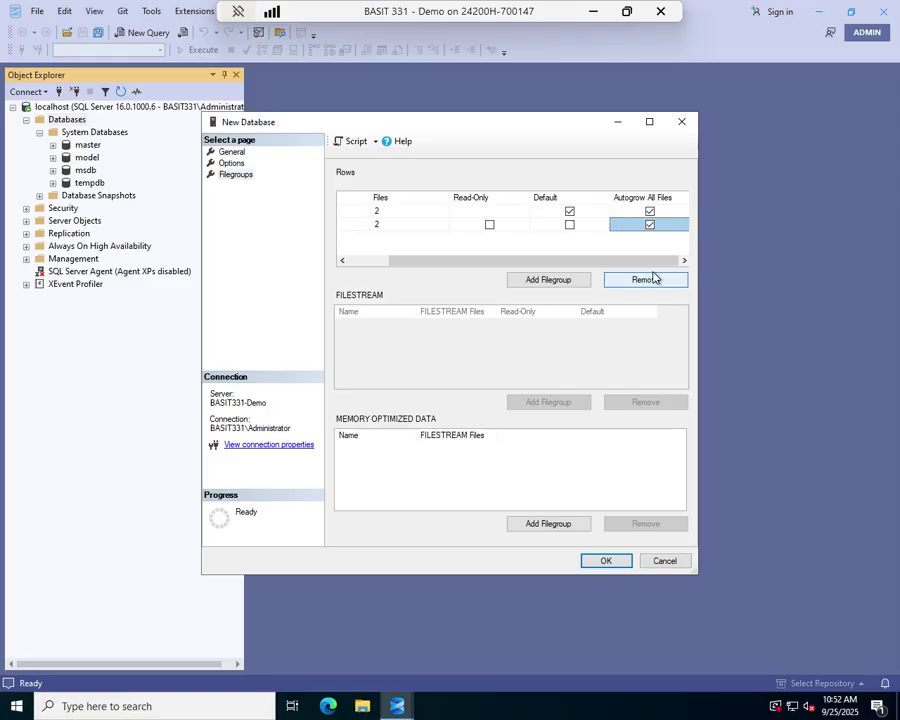
pyautogui.click(611, 561)
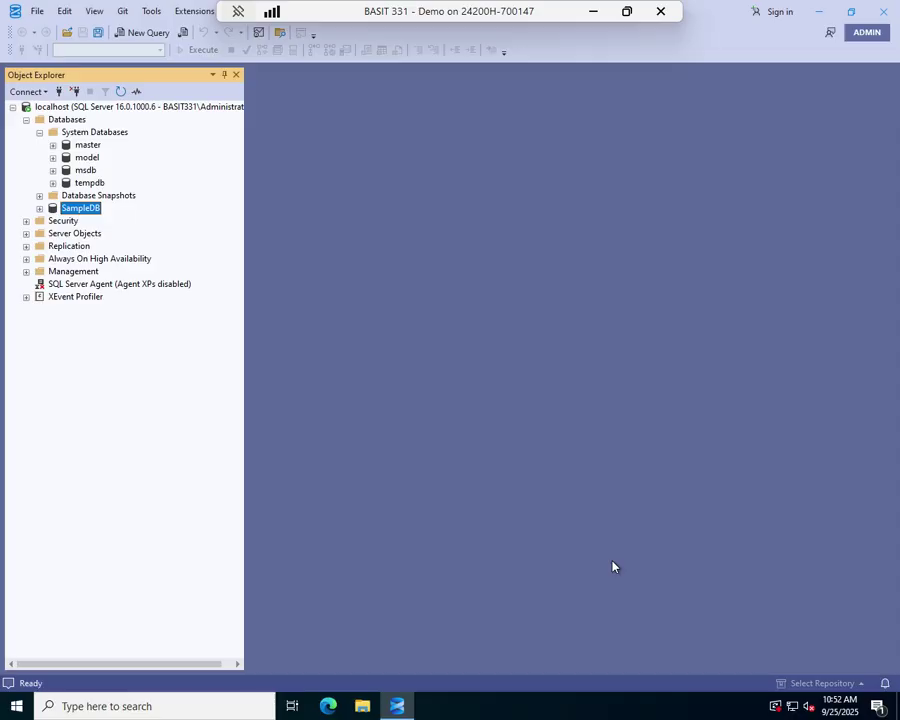
# Review the files of the SampleDB database in its properties, including SampleDB2's autogrowth settings and all file paths and file names.
pyautogui.rightClick(83, 208)
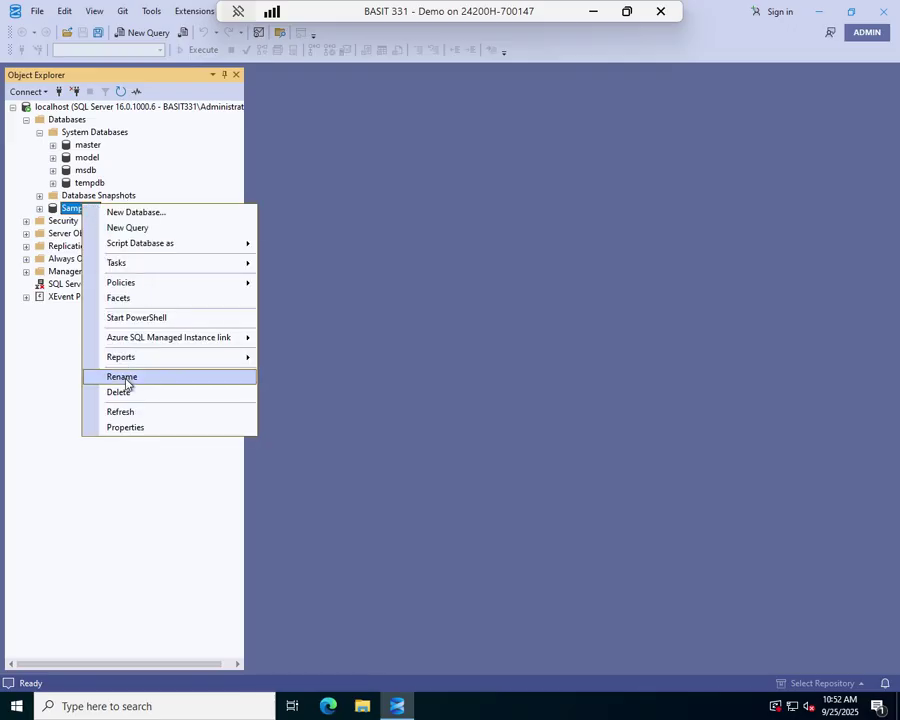
pyautogui.click(129, 431)
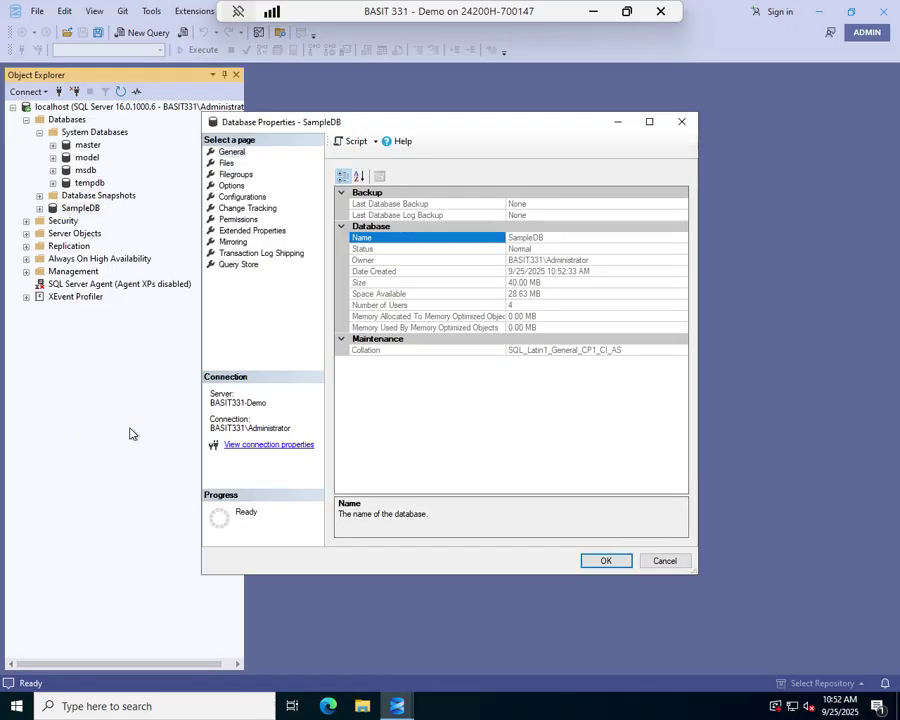
pyautogui.click(226, 163)
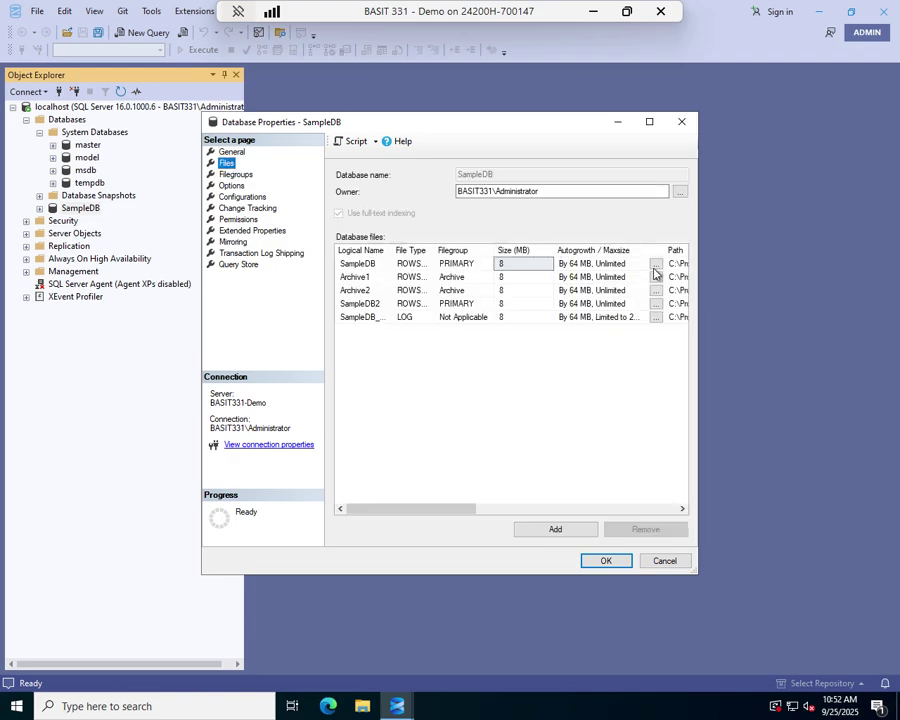
pyautogui.click(656, 303)
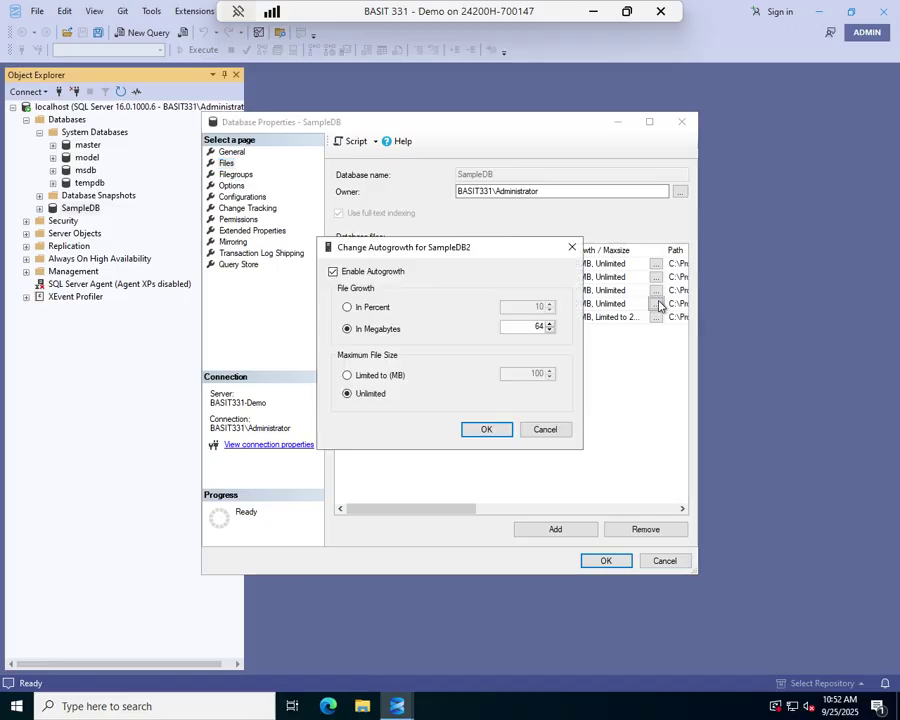
pyautogui.click(571, 247)
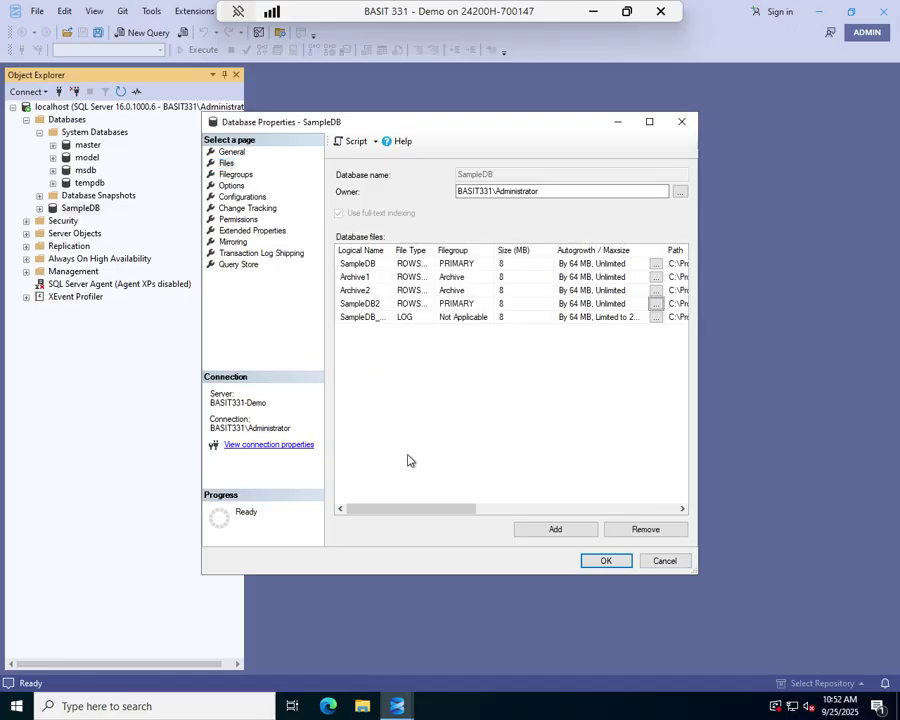
pyautogui.moveTo(399, 510); pyautogui.dragTo(575, 500)
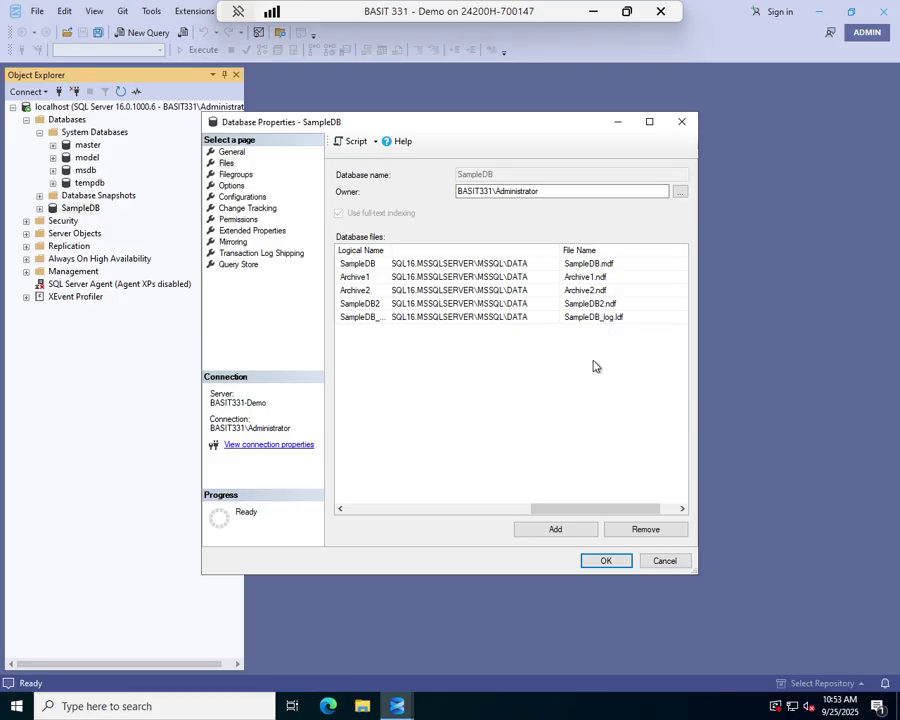
pyautogui.moveTo(595, 507); pyautogui.dragTo(476, 548)
pyautogui.moveTo(587, 512); pyautogui.dragTo(396, 504)
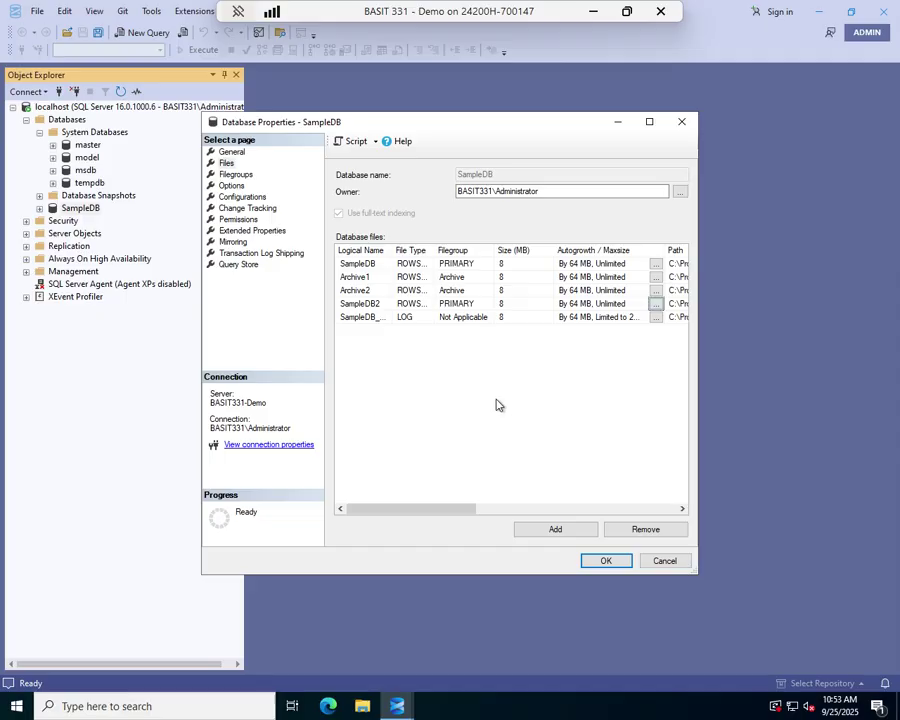
# Check the default and autogrow settings of SampleDB's filegroups, and close the database properties without changes.
pyautogui.click(230, 176)
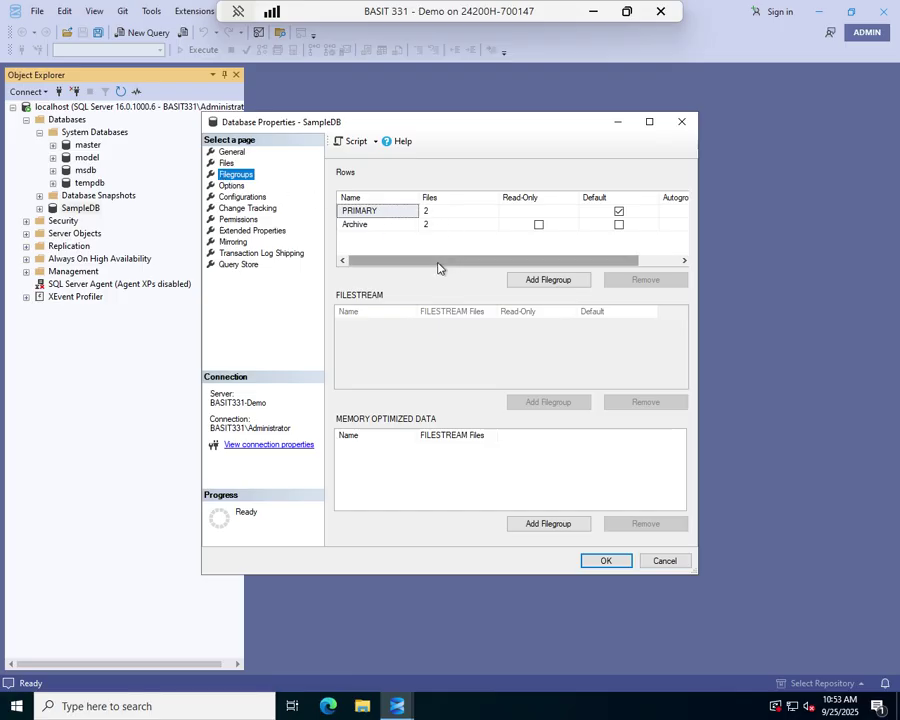
pyautogui.moveTo(440, 265); pyautogui.dragTo(562, 281)
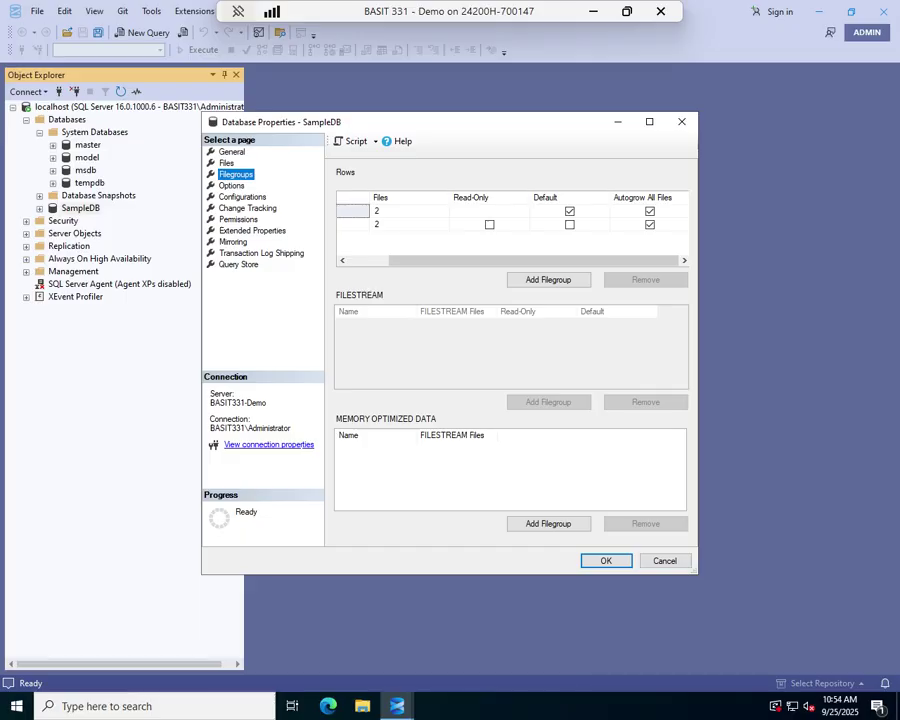
pyautogui.click(666, 561)
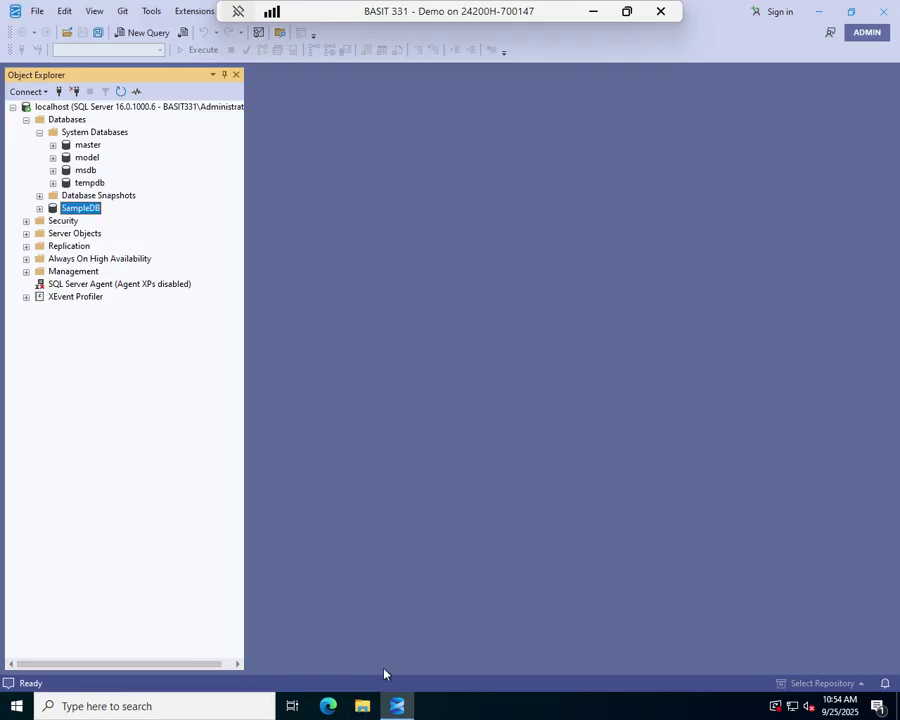
# Look up the storage path of SampleDB's database files in the database properties.
pyautogui.rightClick(91, 209)
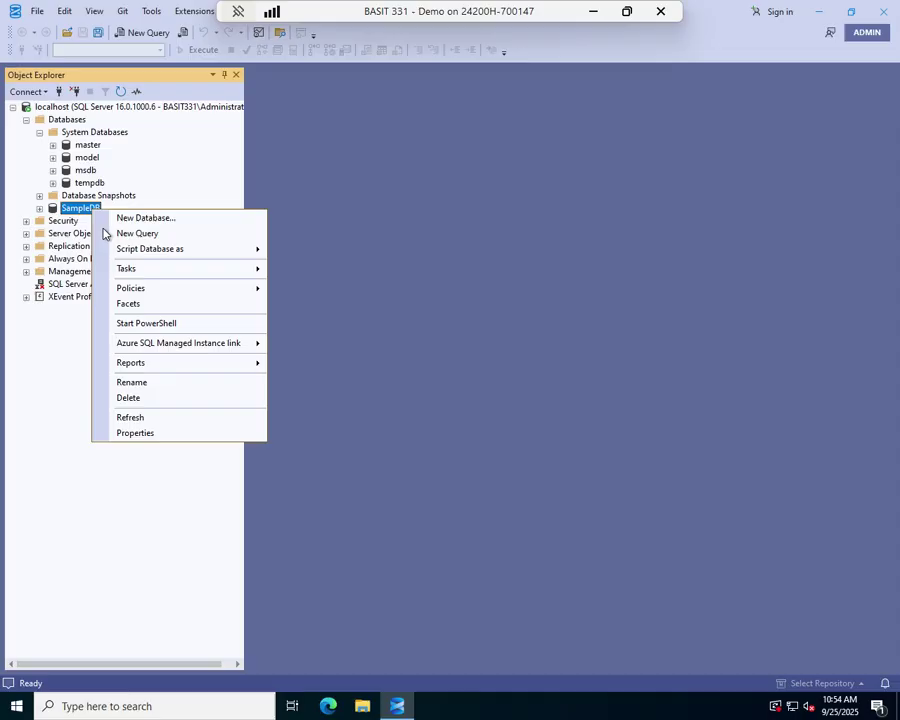
pyautogui.click(150, 435)
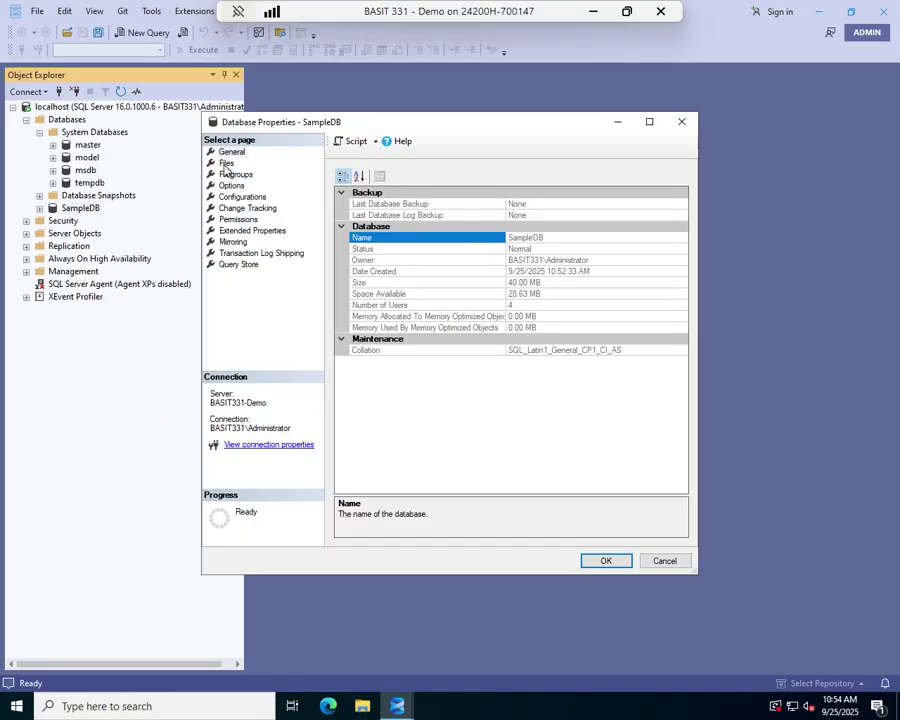
pyautogui.click(226, 163)
pyautogui.moveTo(428, 510); pyautogui.dragTo(546, 510)
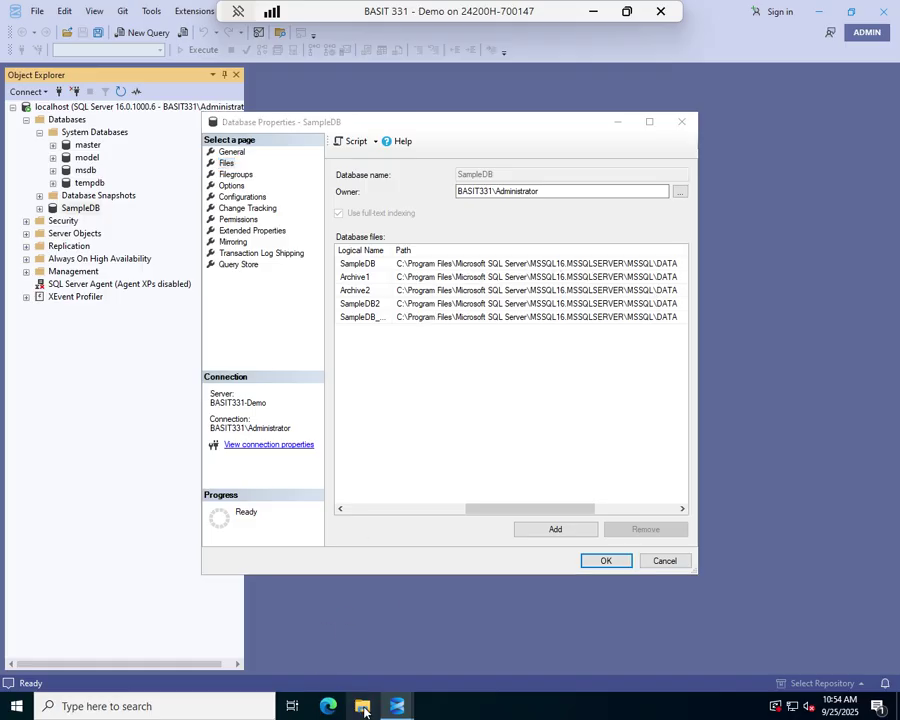
# Switch to File Explorer and open the folder C:\Program Files\Microsoft SQL Server\MSSQL16.MSSQLSERVER\MSSQL\DATA.
pyautogui.click(364, 708)
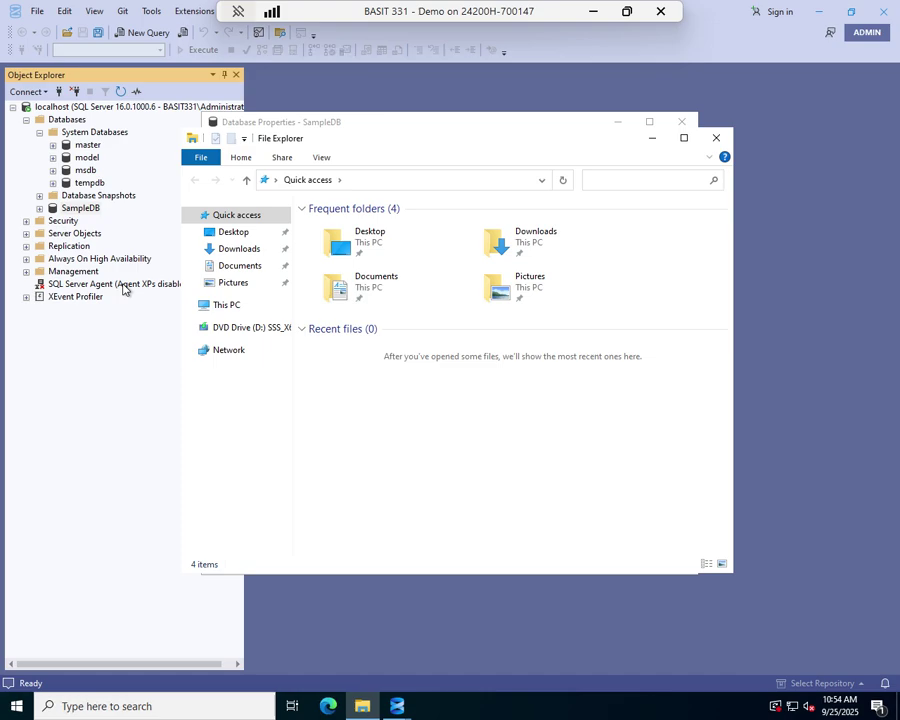
pyautogui.click(232, 306)
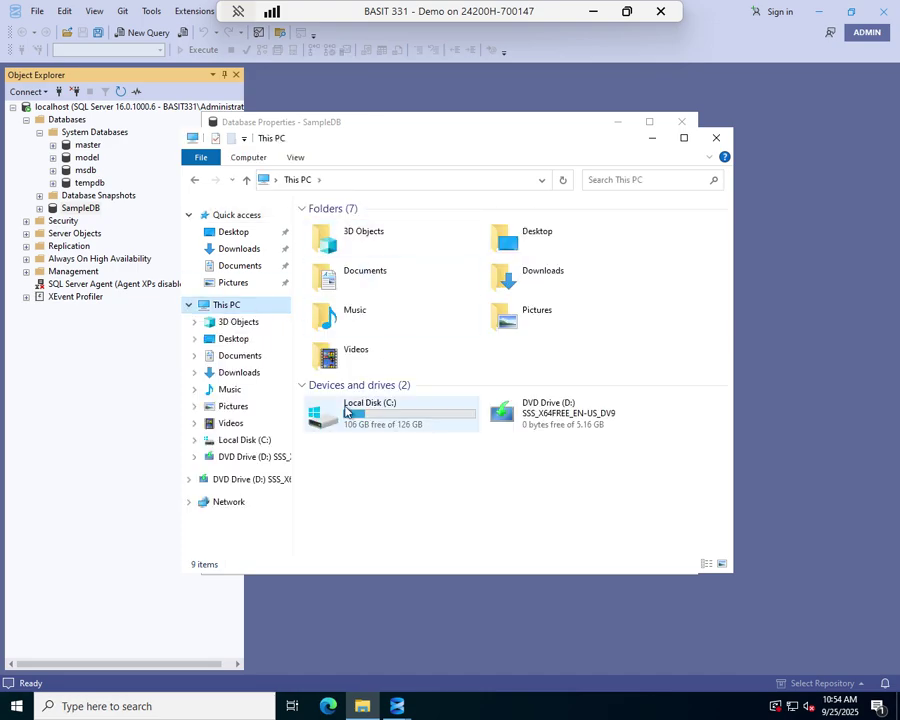
pyautogui.doubleClick(364, 420)
pyautogui.doubleClick(355, 240)
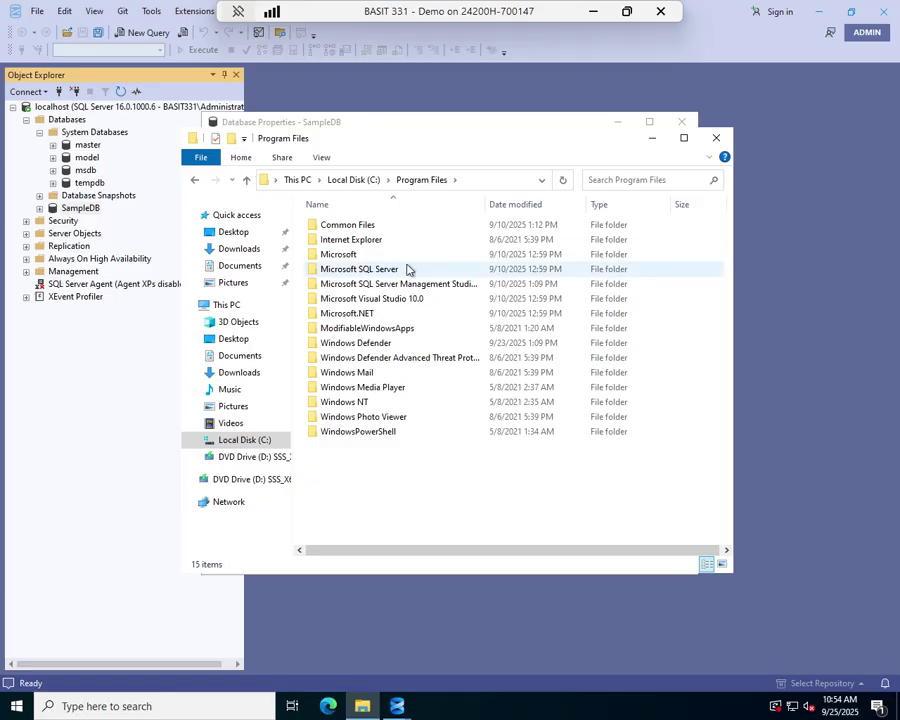
pyautogui.doubleClick(372, 272)
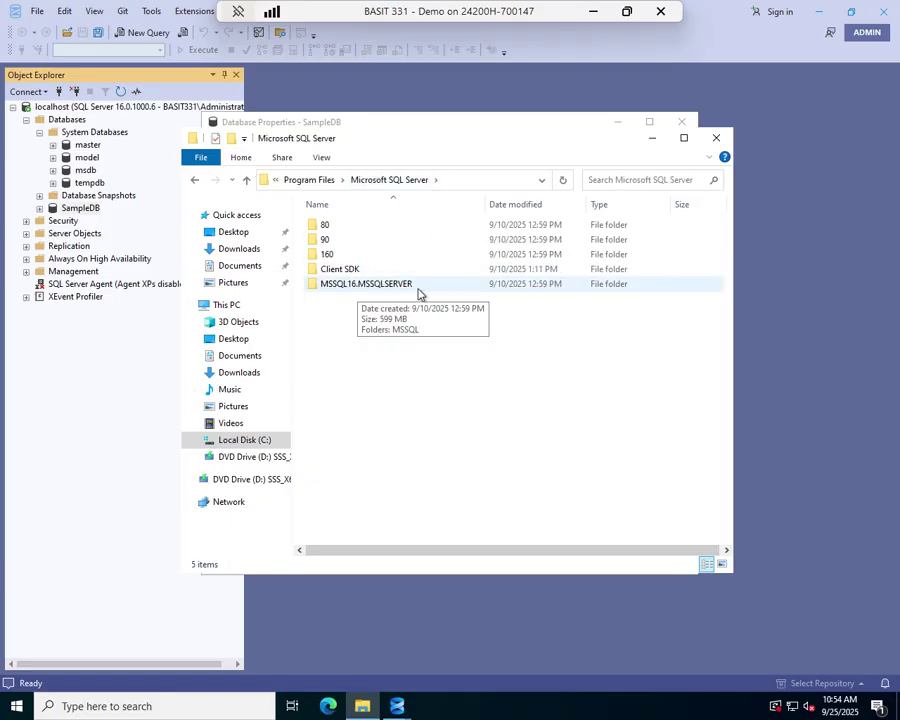
pyautogui.doubleClick(366, 286)
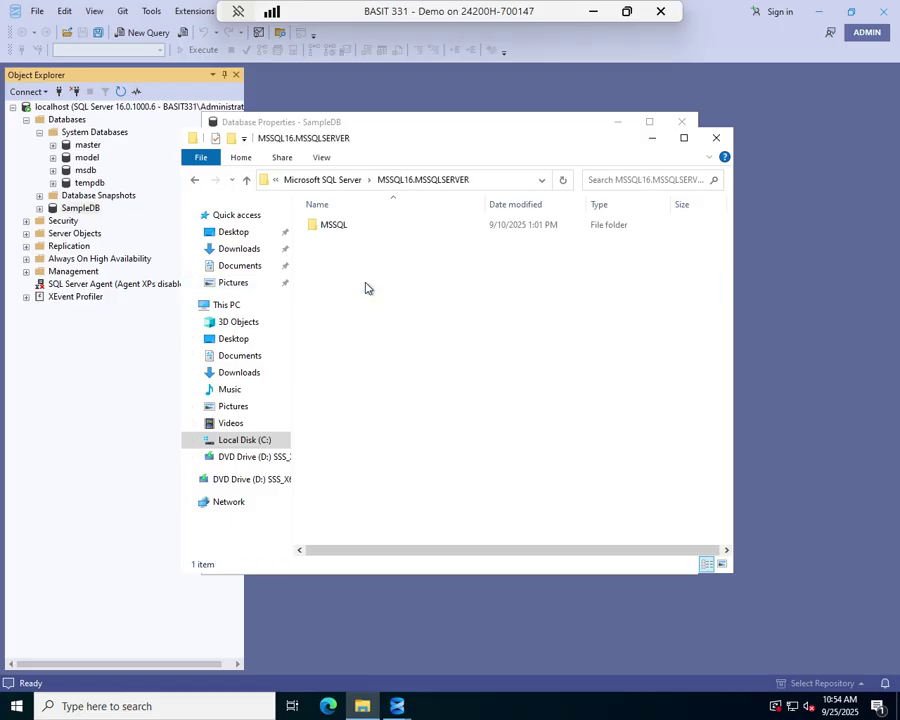
pyautogui.doubleClick(336, 228)
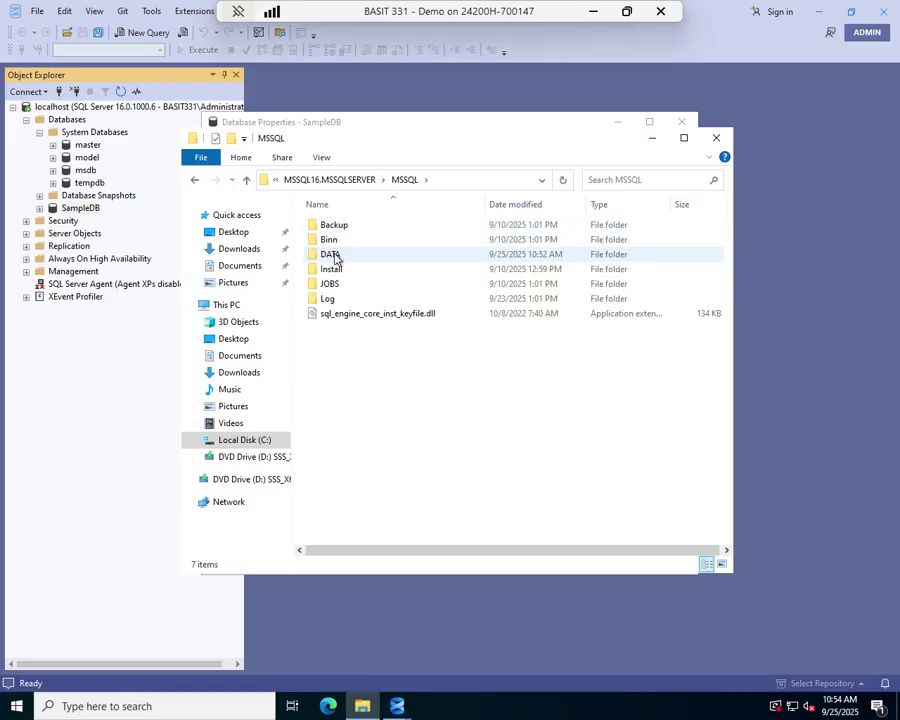
pyautogui.doubleClick(334, 254)
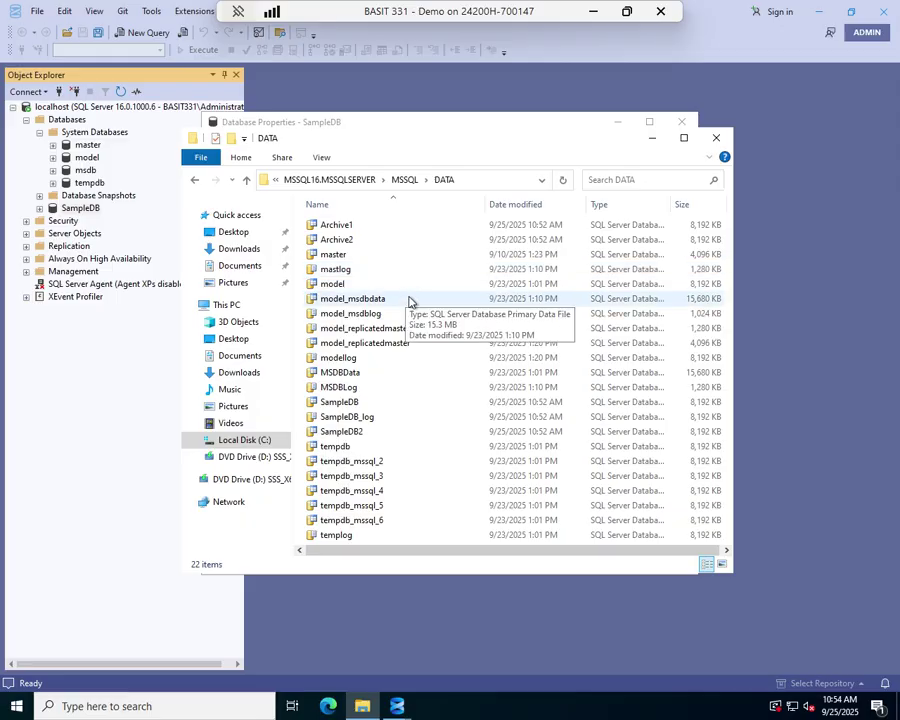
# Locate the Archive2, SampleDB, SampleDB2 and SampleDB_log files in the DATA folder, and close File Explorer and the database properties.
pyautogui.click(342, 239)
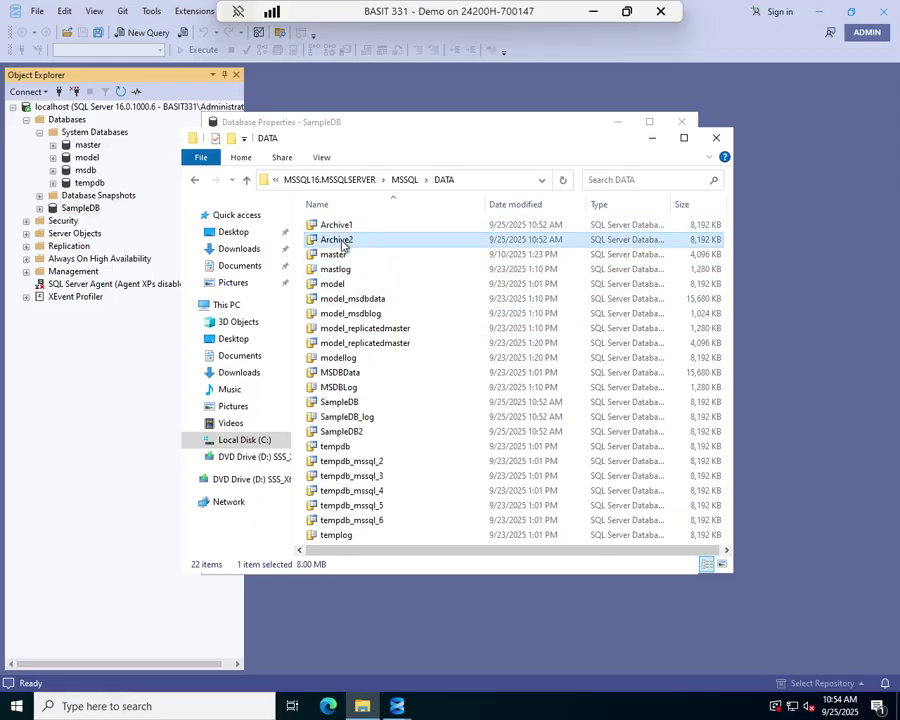
pyautogui.click(344, 402)
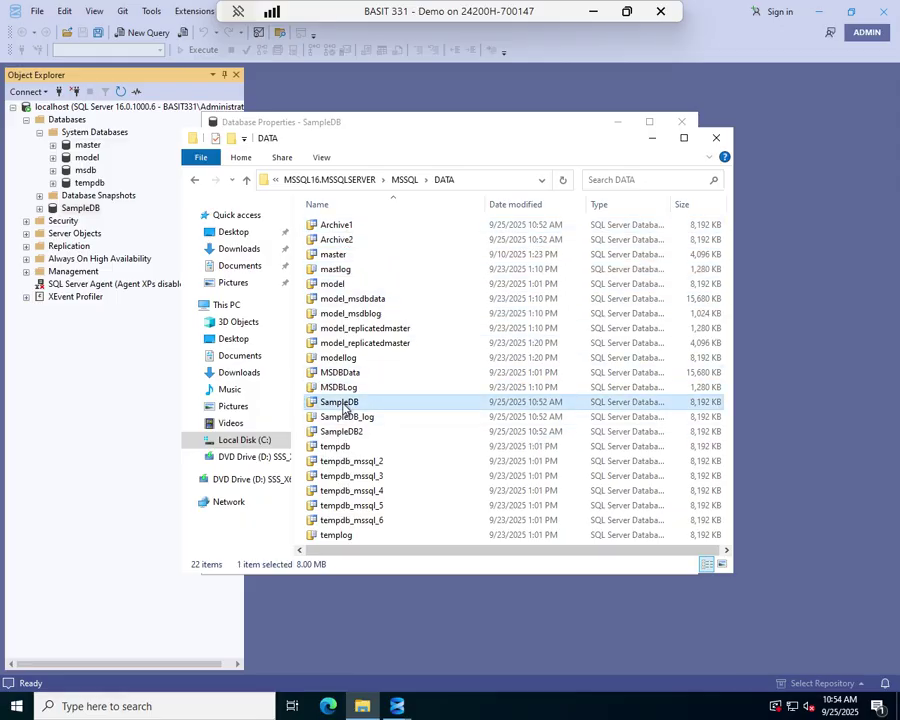
pyautogui.click(340, 433)
pyautogui.click(338, 418)
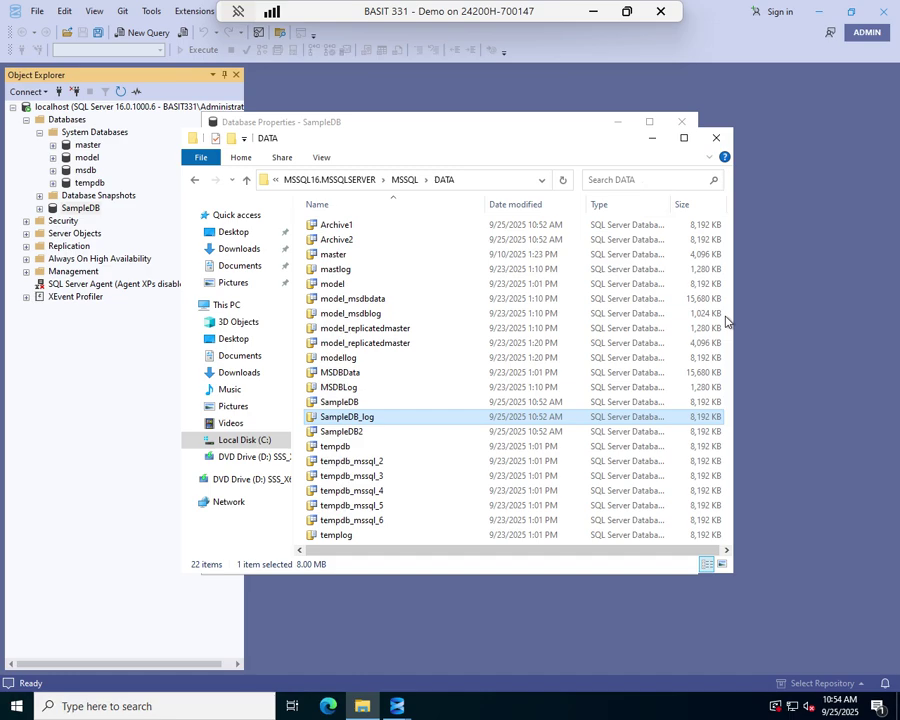
pyautogui.click(718, 142)
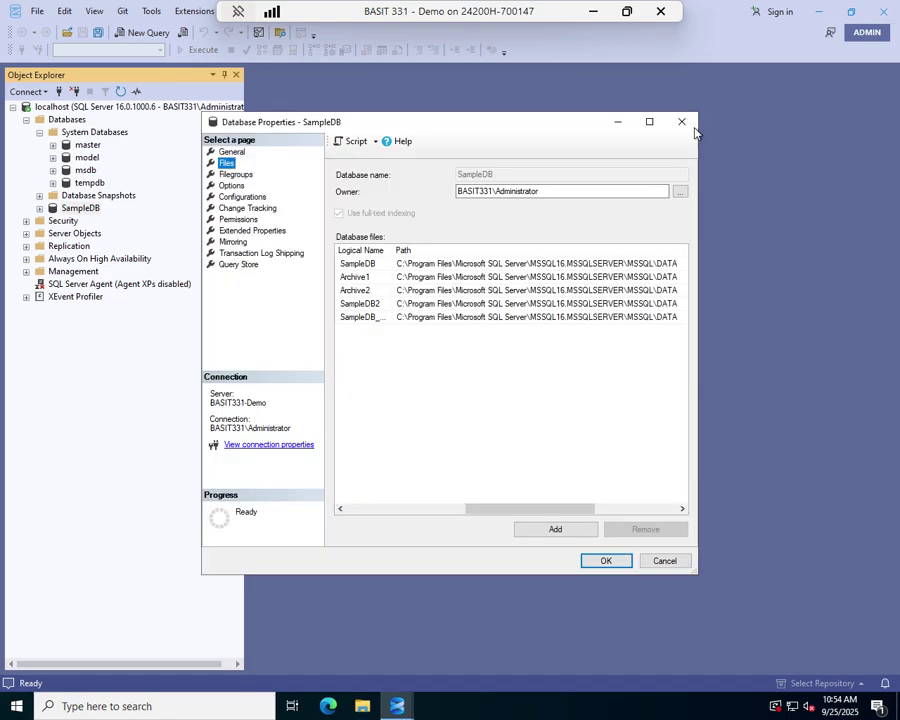
pyautogui.click(683, 123)
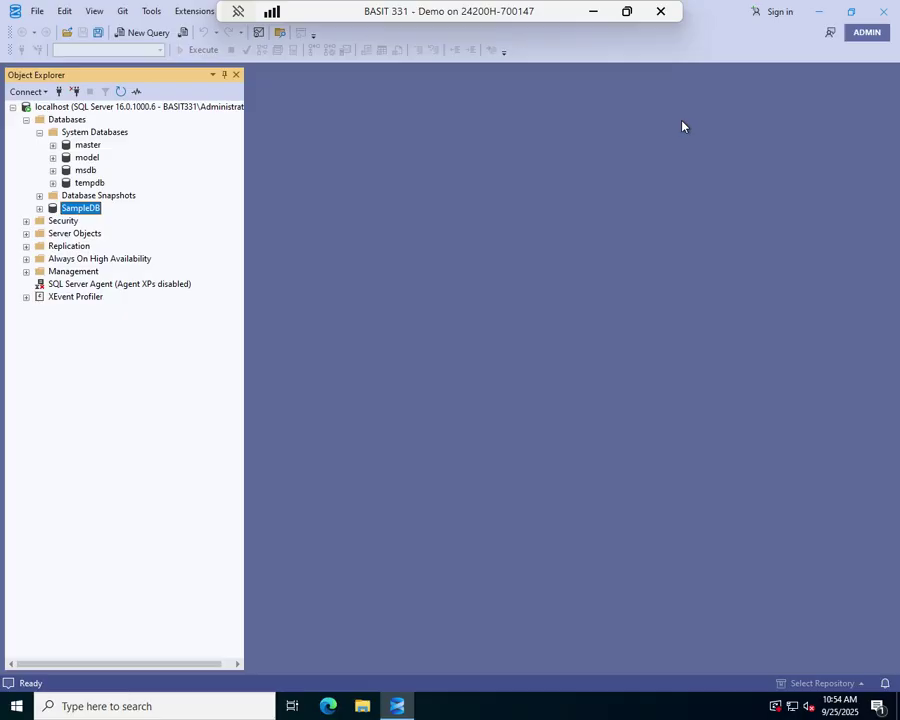